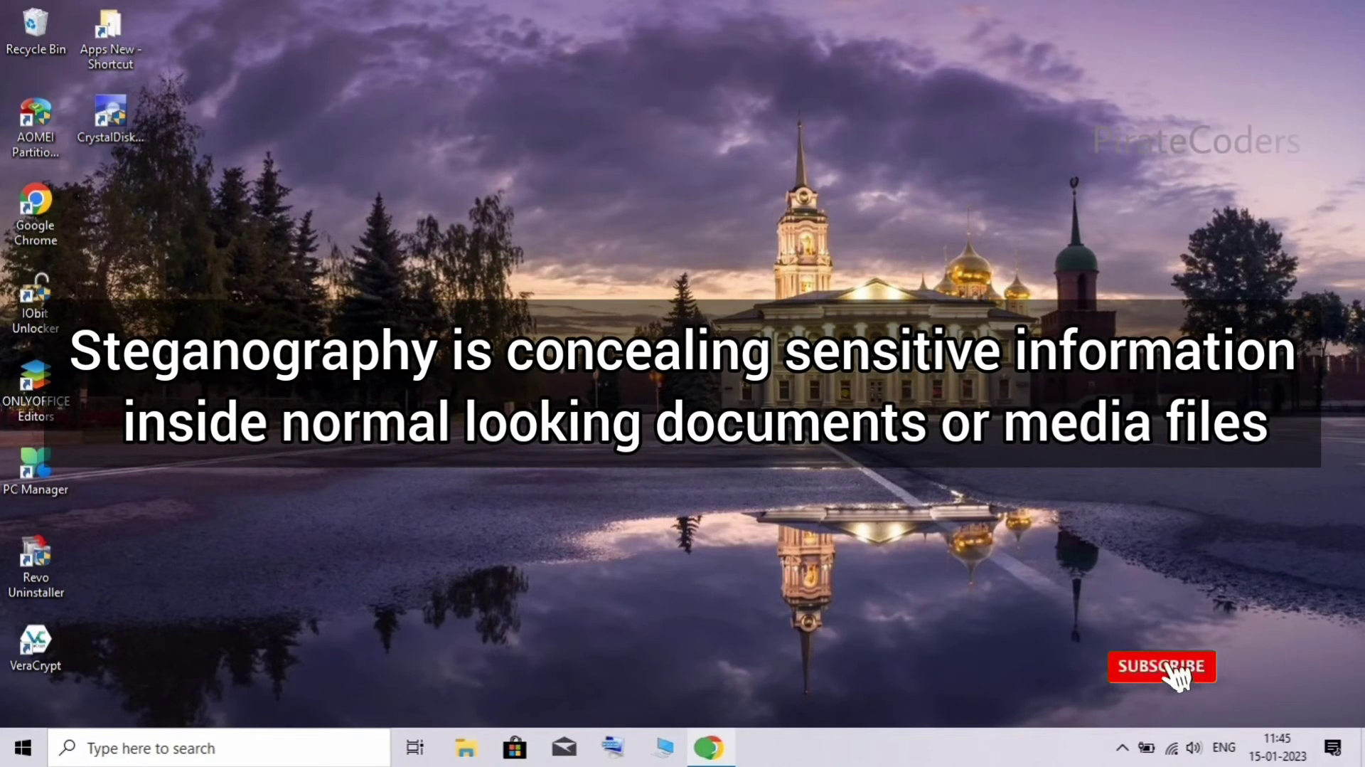
- Launch Google Chrome from the taskbar so a new tab is ready
left_click(709, 747)
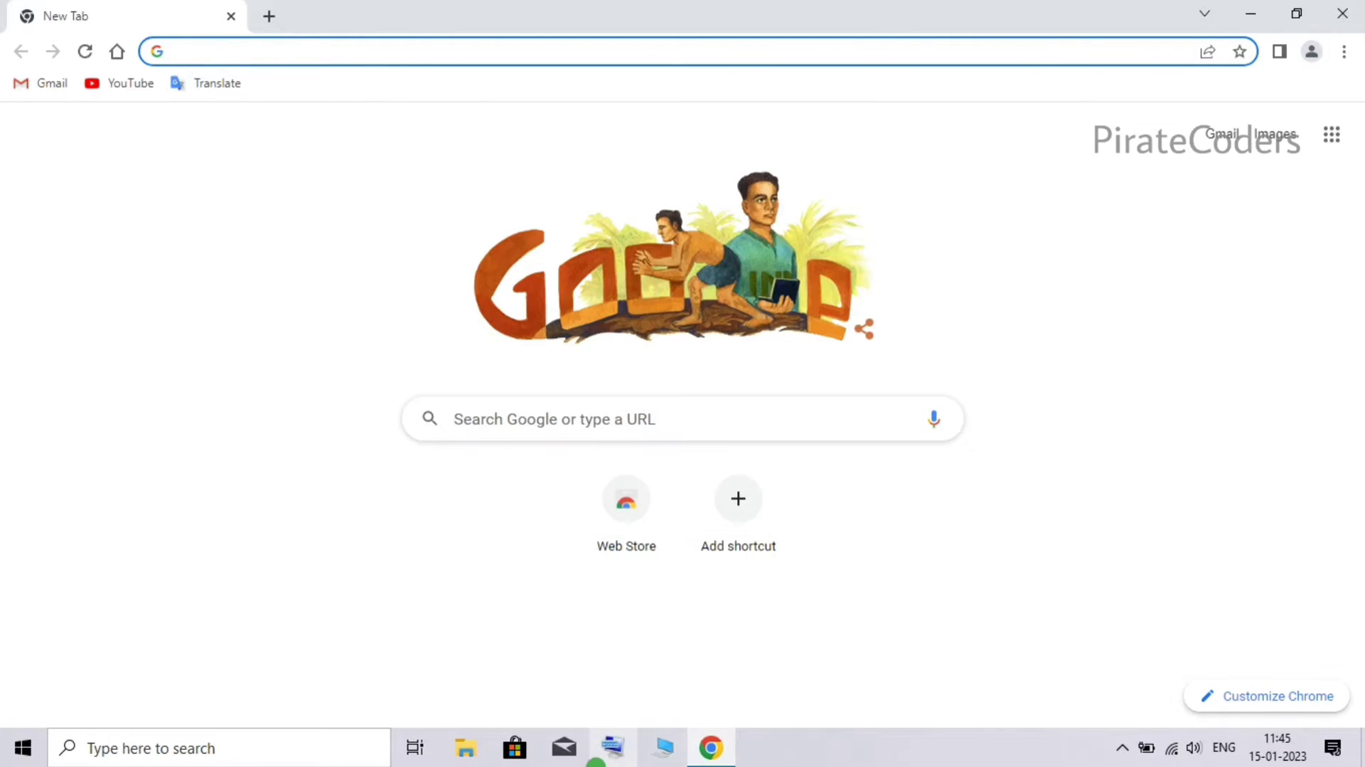
- Search Google for 'deepsound jpinsoft'
left_click(495, 404)
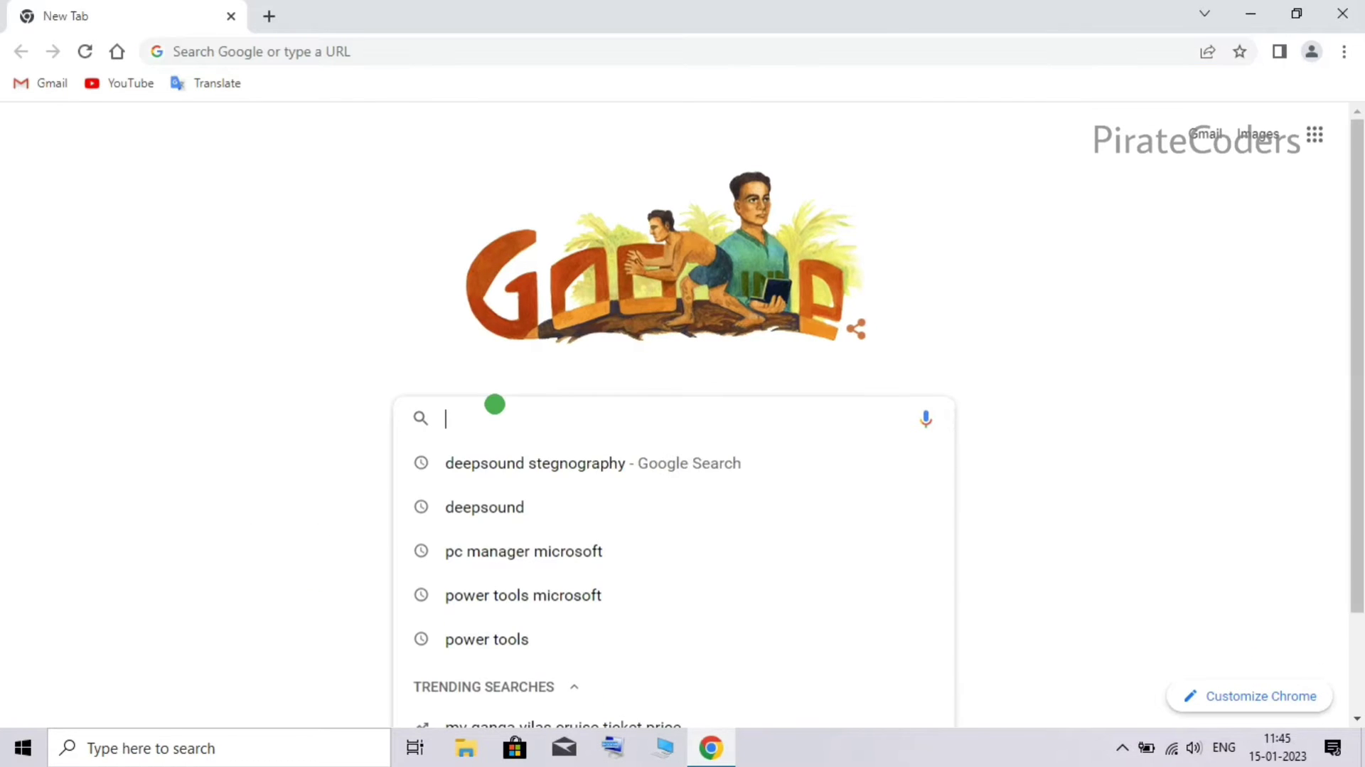
type("ee")
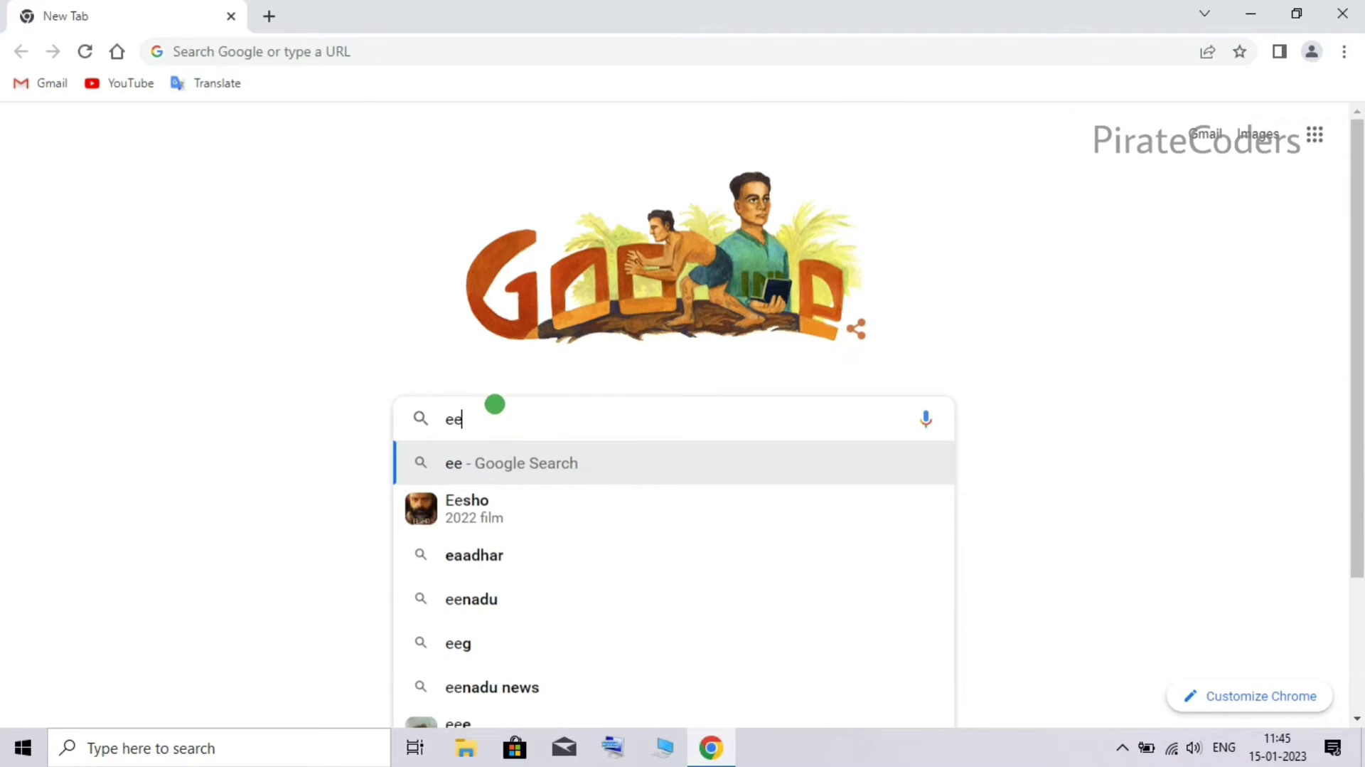
key("BackSpace")
key("BackSpace")
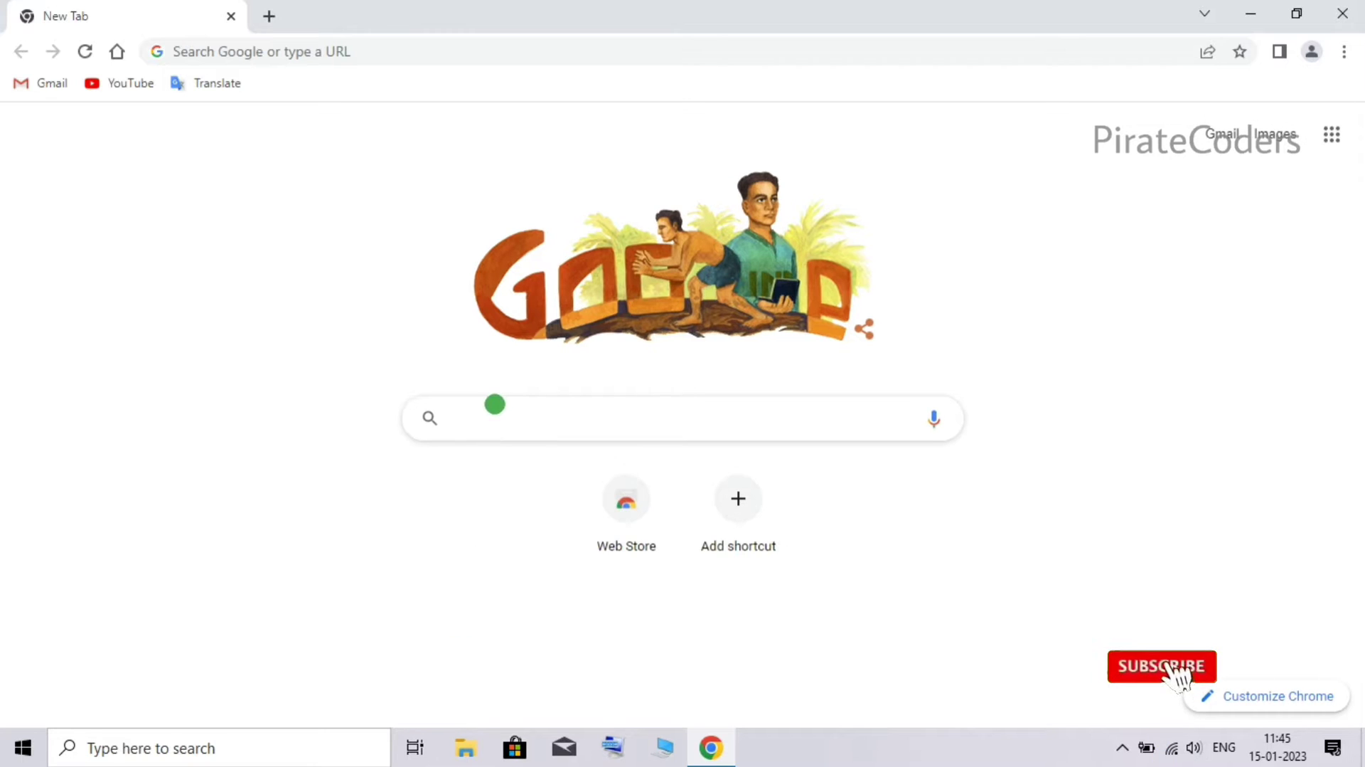
type("deeps")
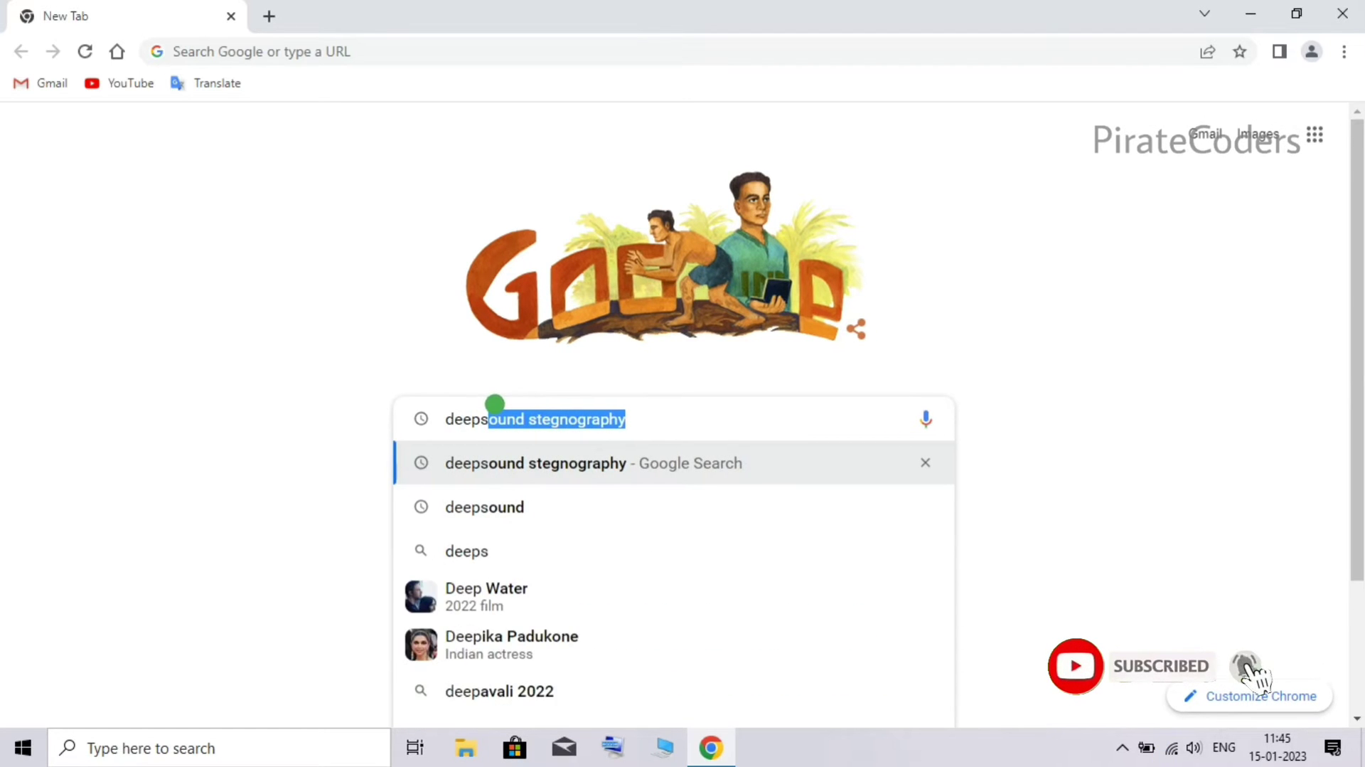
type("ound")
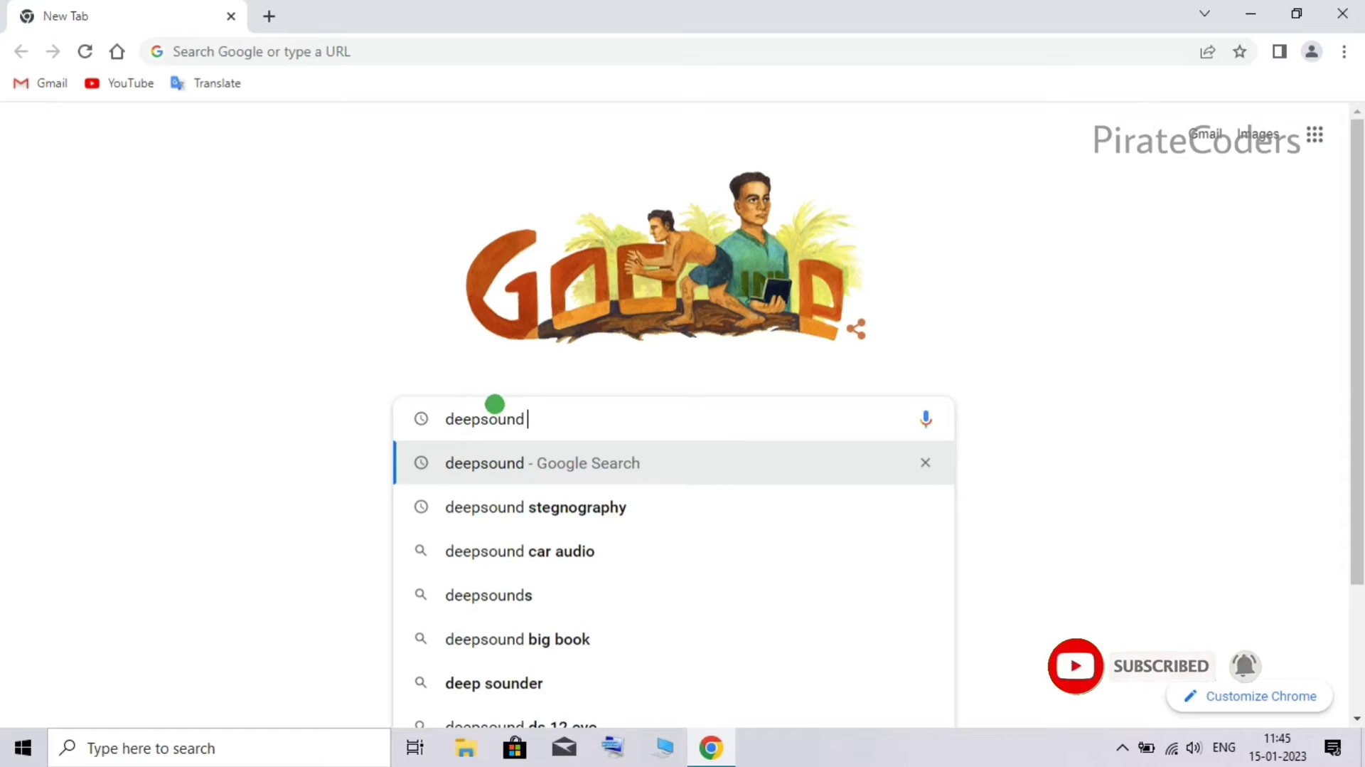
type(" jp")
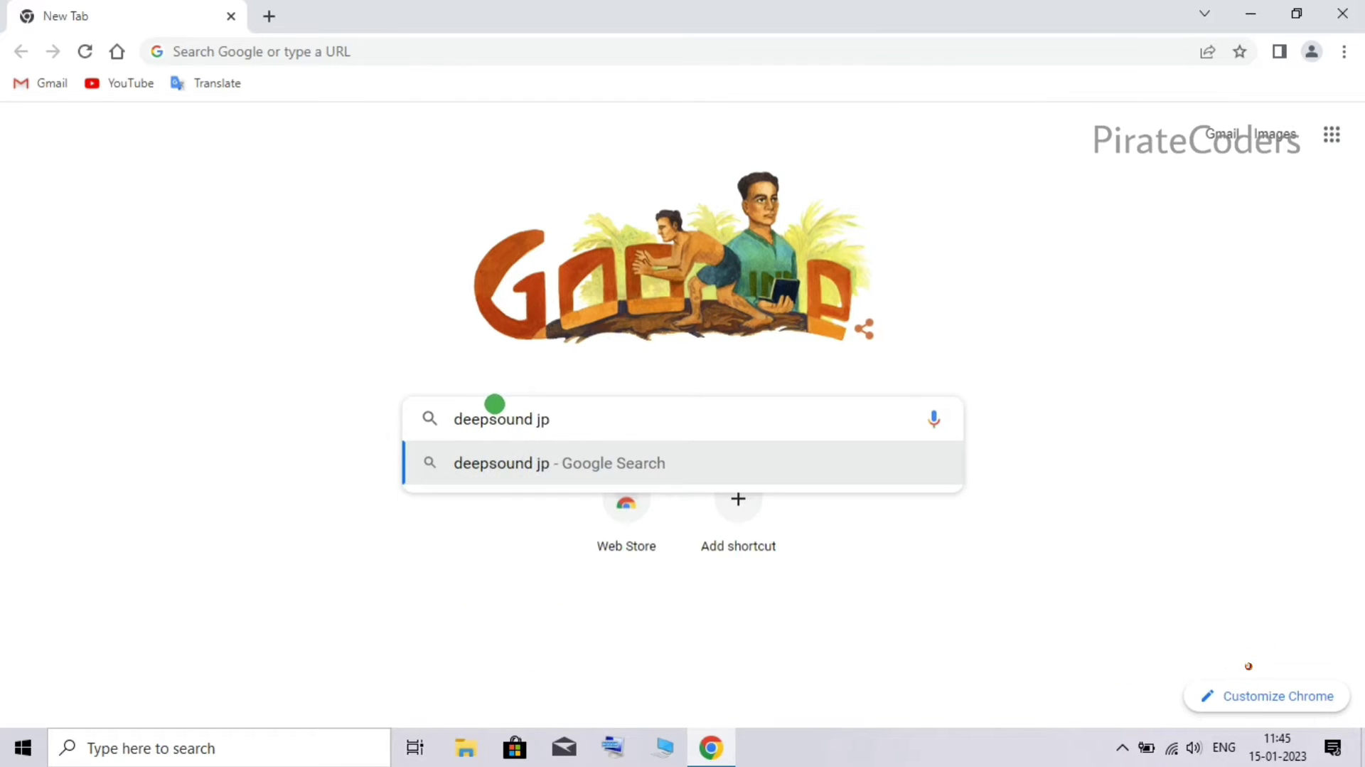
type("insoft")
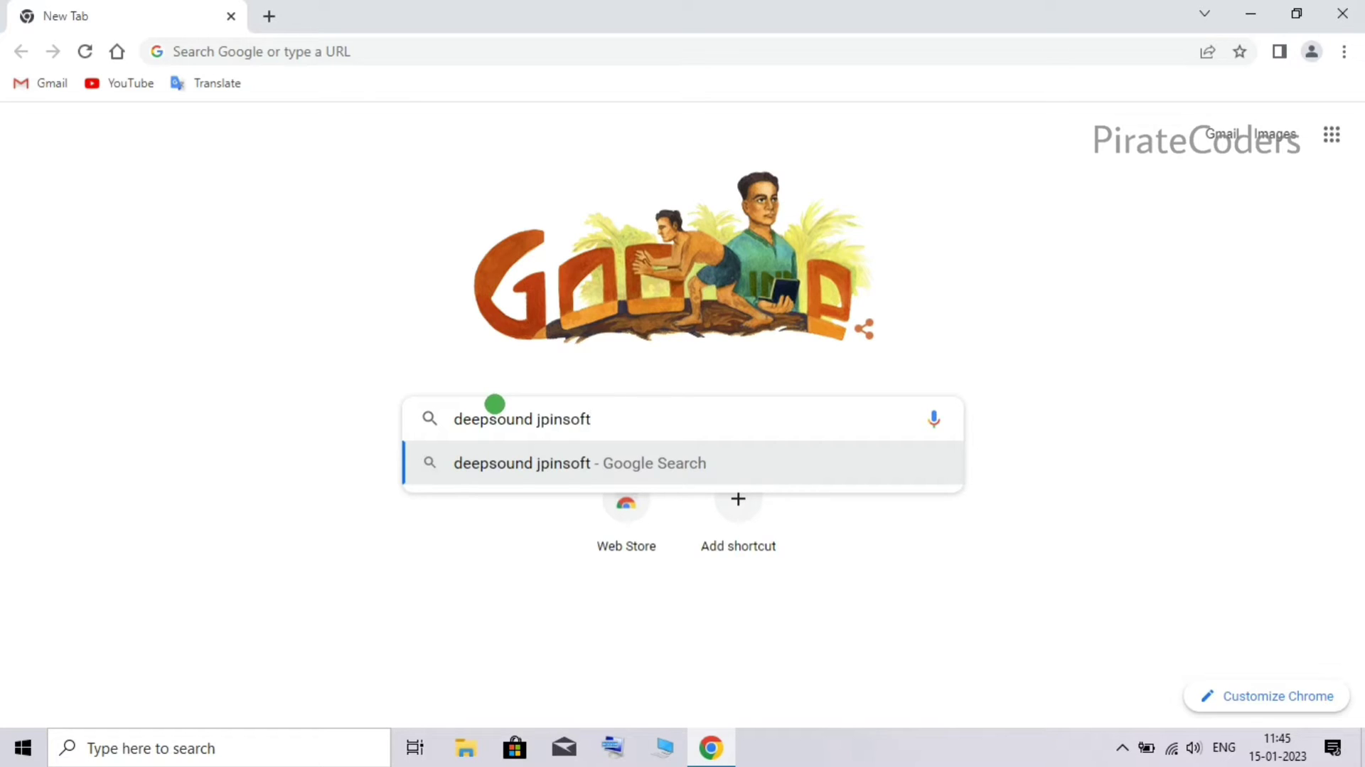
left_click(473, 453)
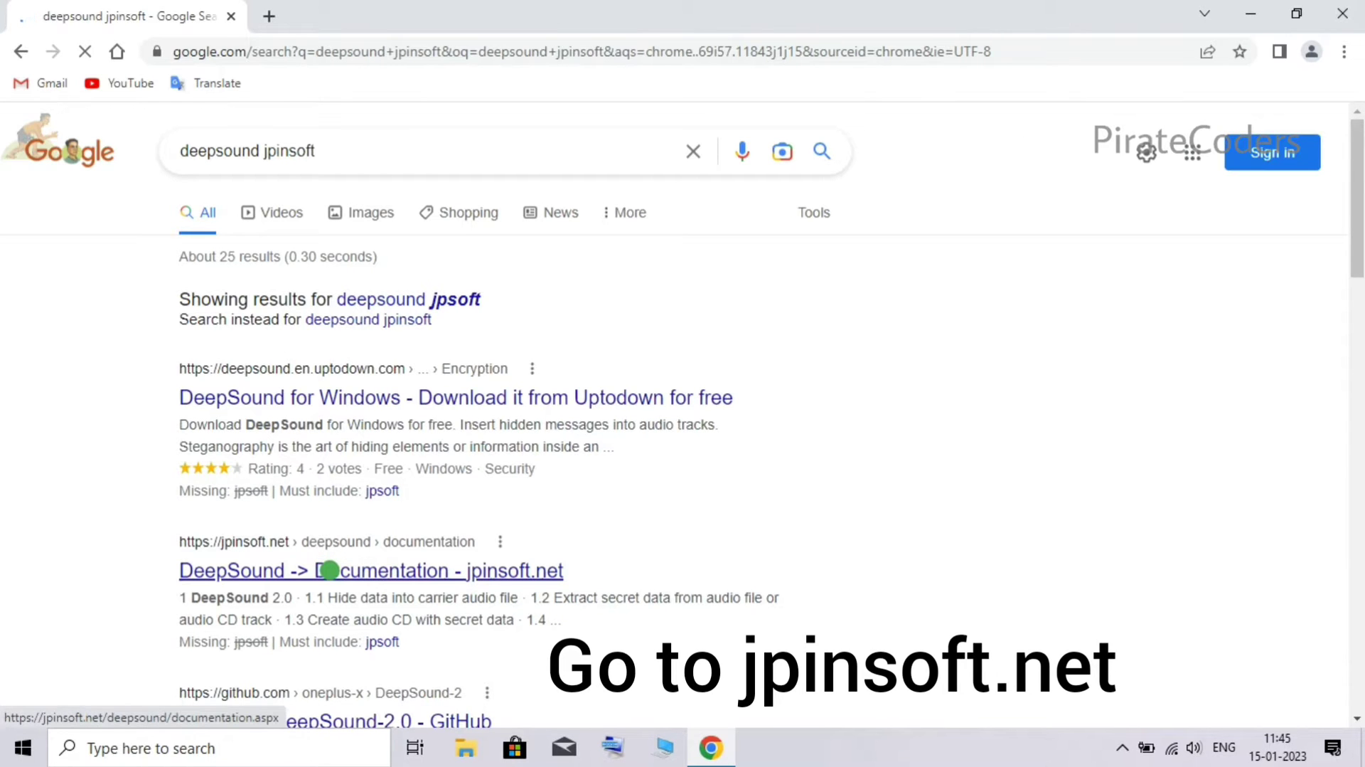
- Open the 'DeepSound -> Documentation - jpinsoft.net' result further down the page
scroll(329, 570, "down", 1)
scroll(329, 570, "down", 2)
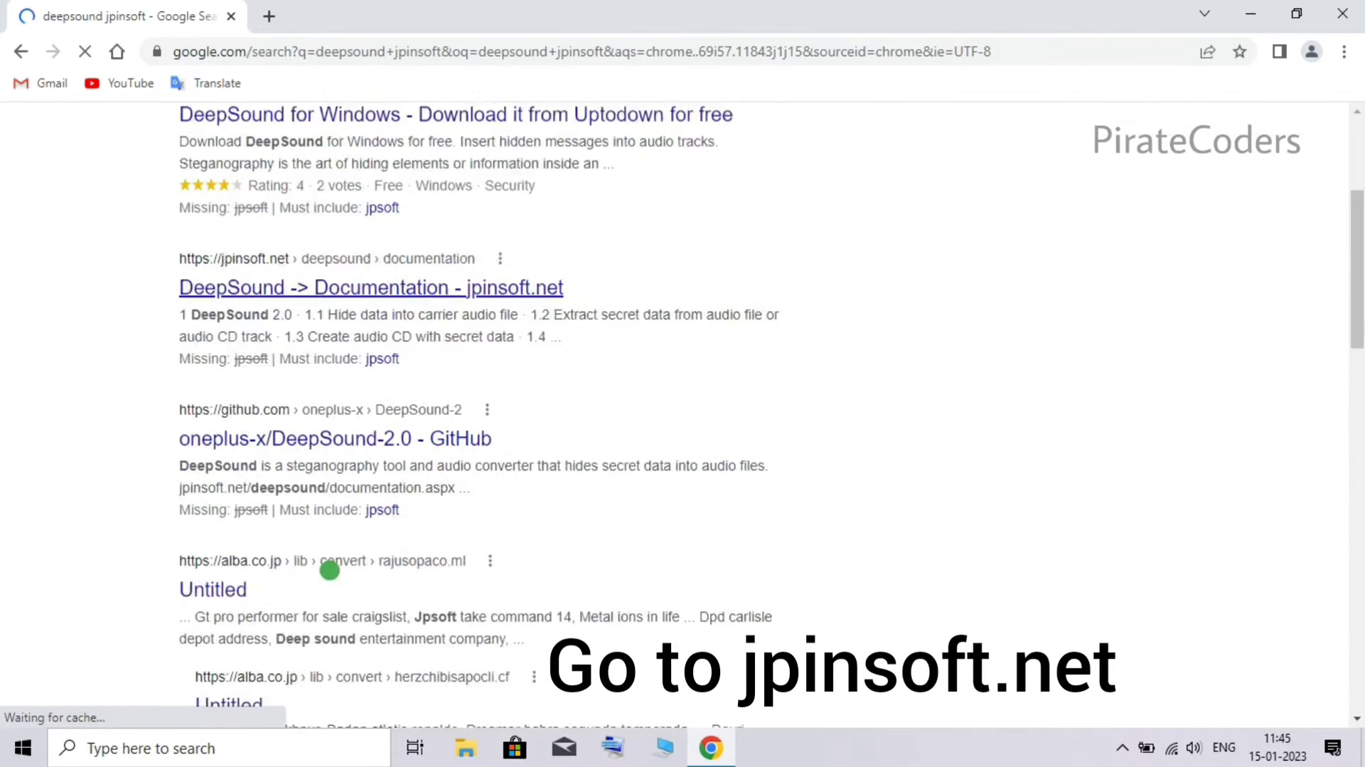
left_click(228, 273)
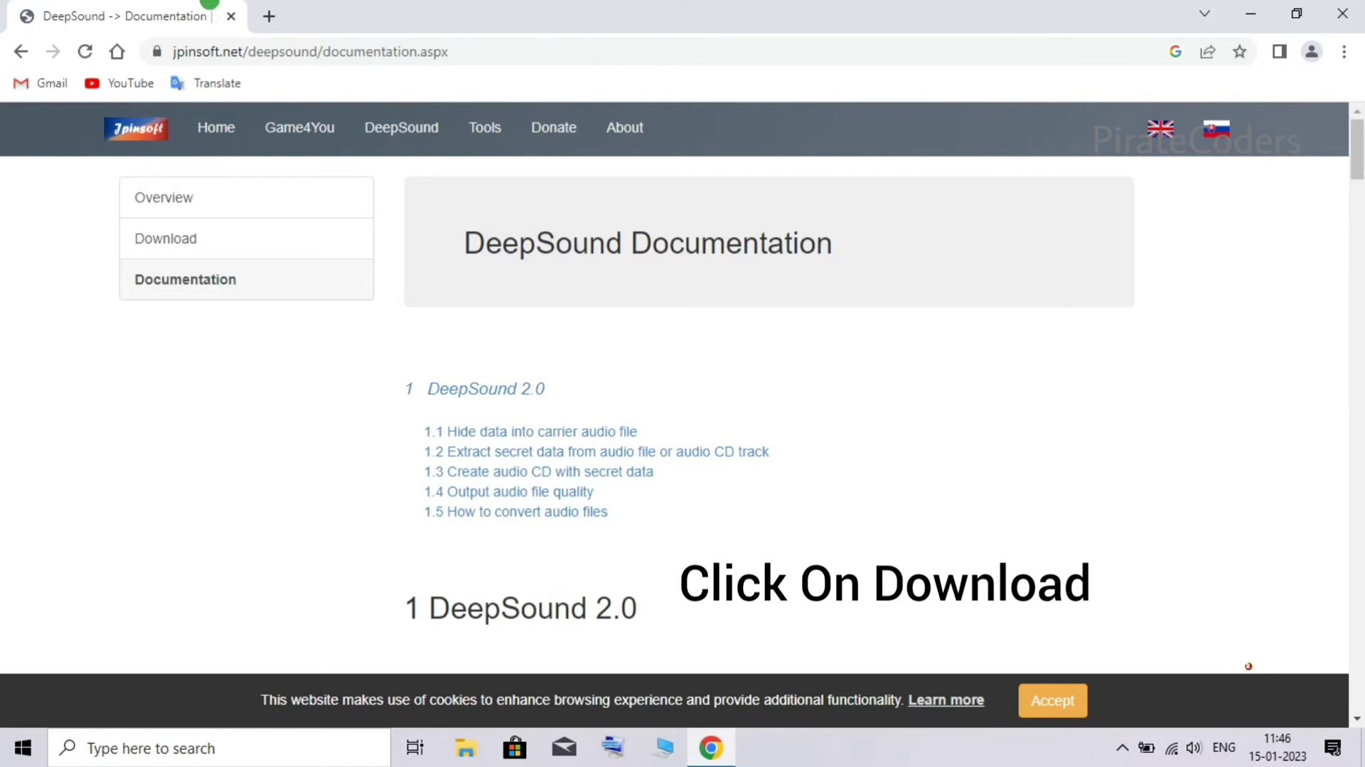
- From the site's Download page, download the DeepSound 2.0 installer DeepSoundSetup.msi
left_click(274, 222)
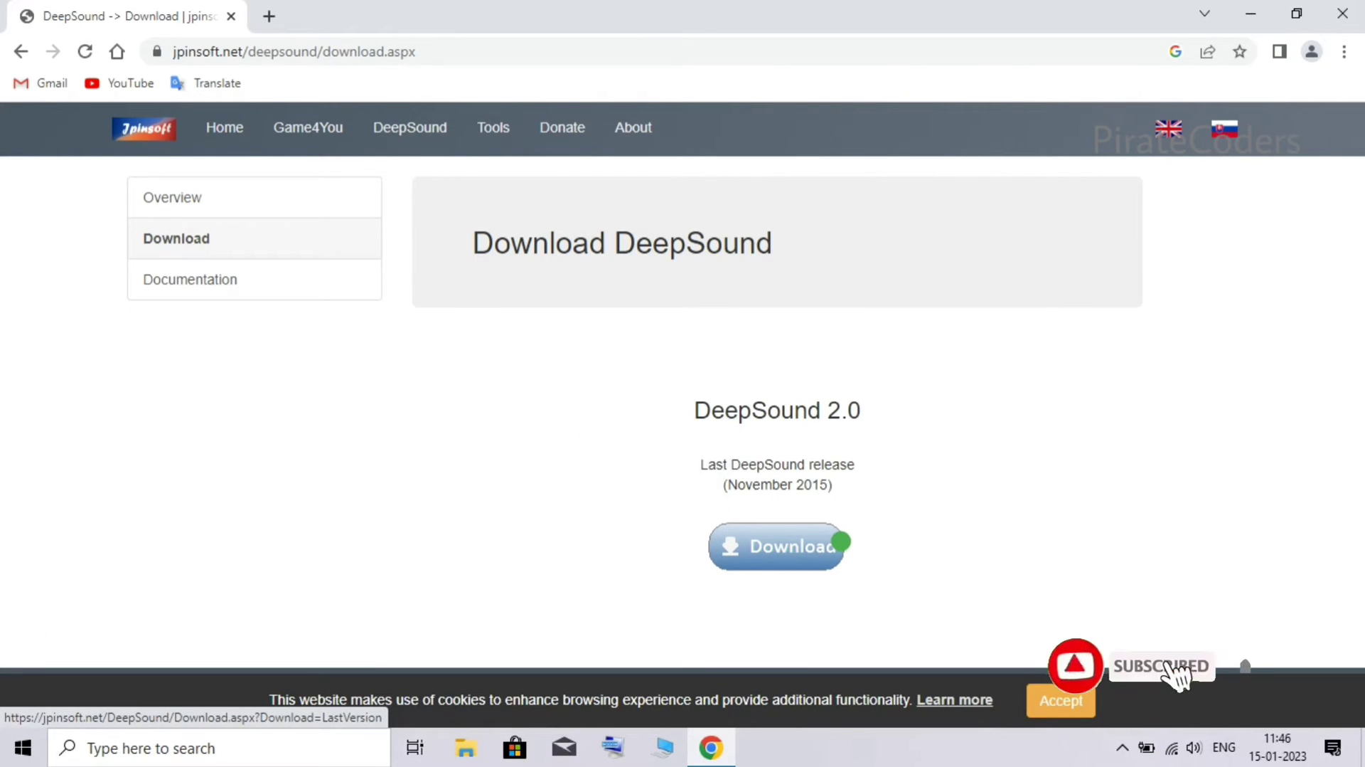
left_click(839, 544)
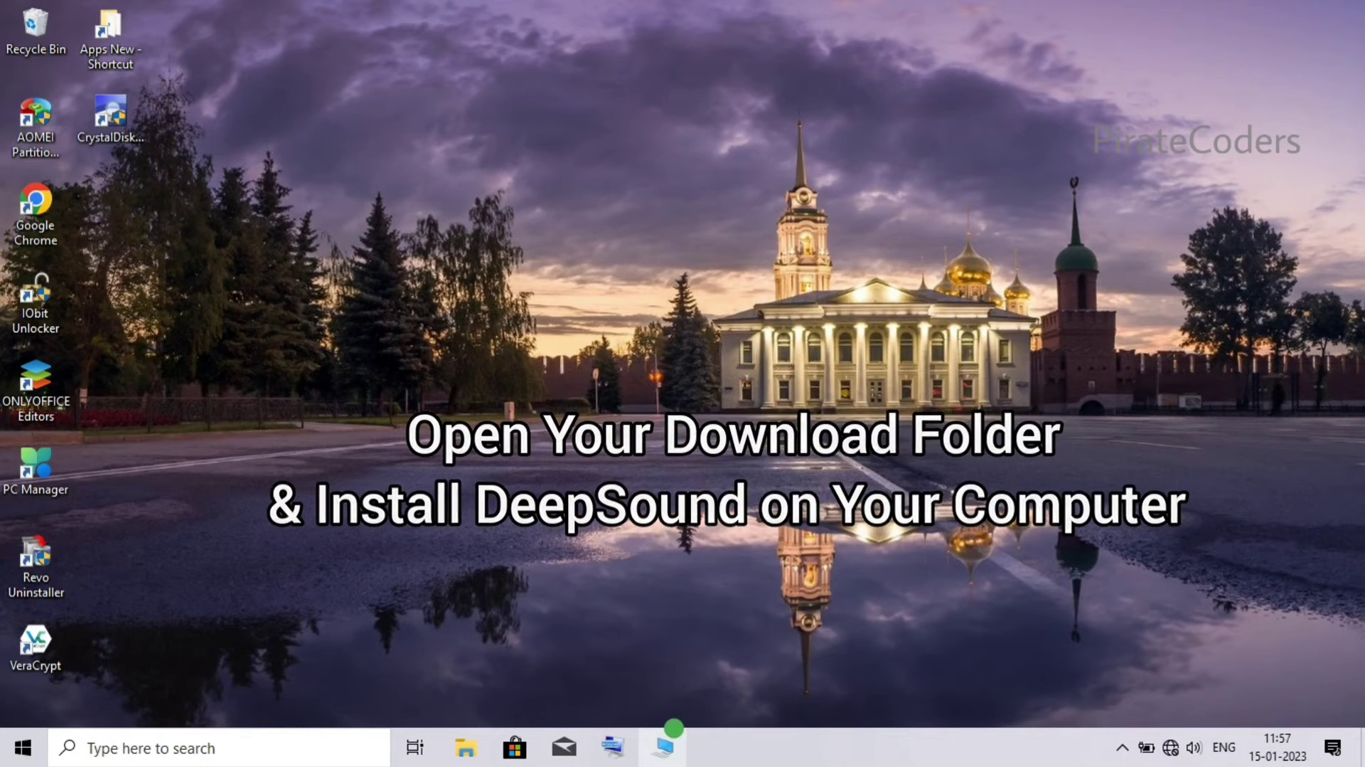
- Run DeepSoundSetup from the Downloads folder in File Explorer
left_click(664, 741)
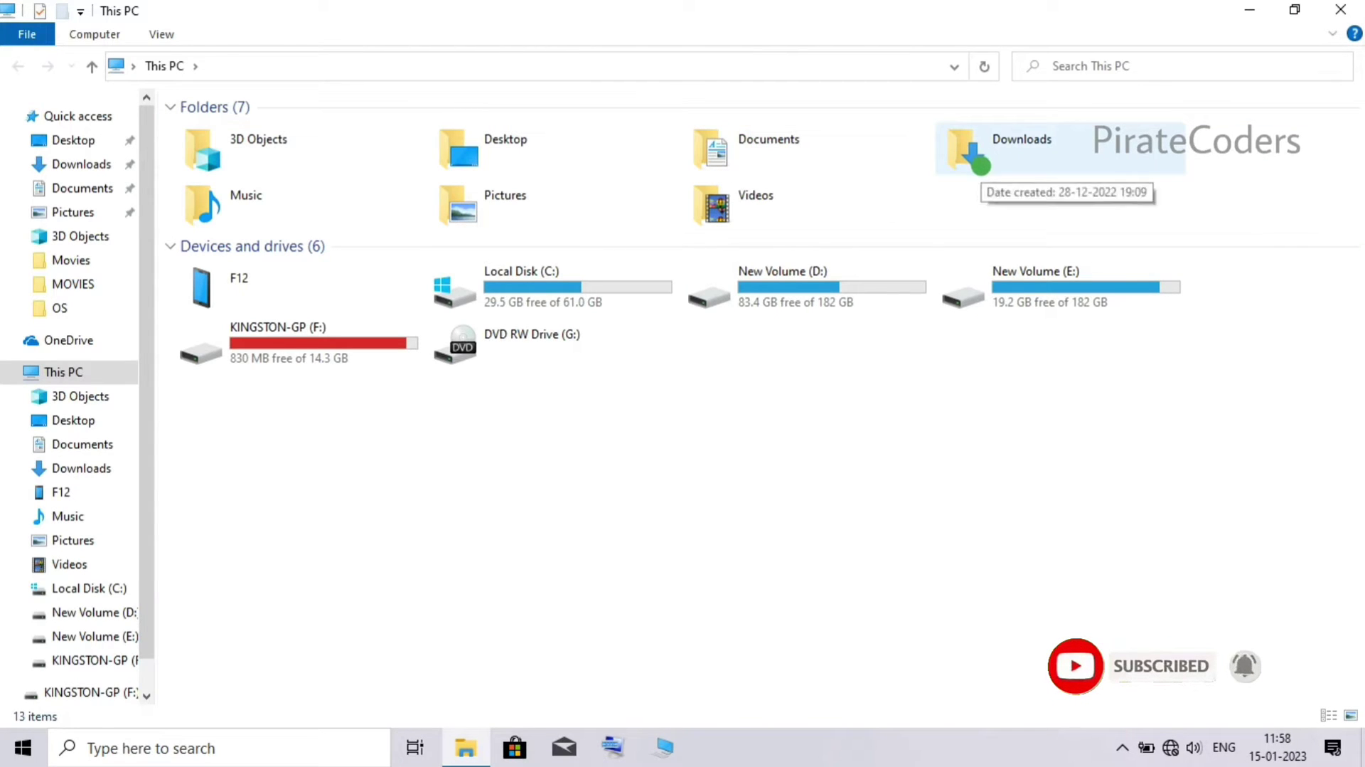
double_click(980, 165)
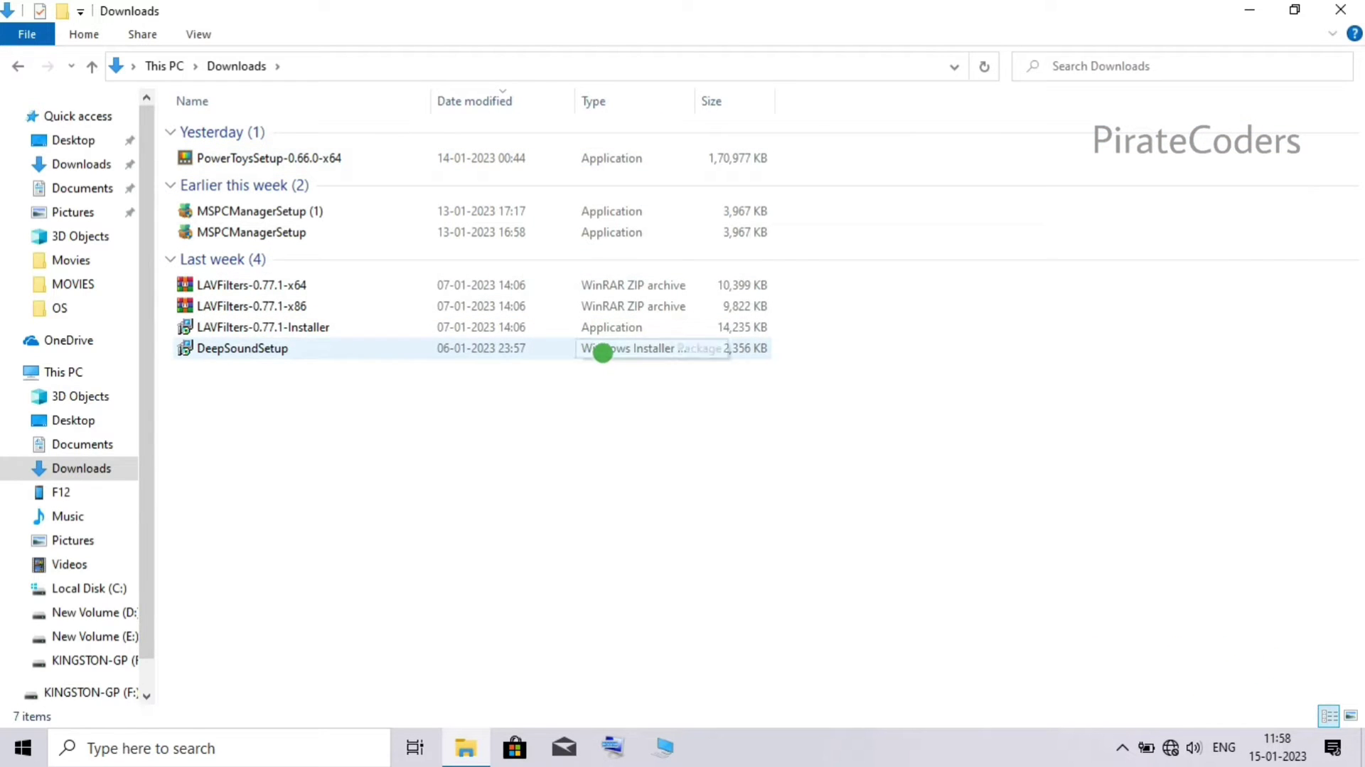
left_click(602, 352)
double_click(602, 352)
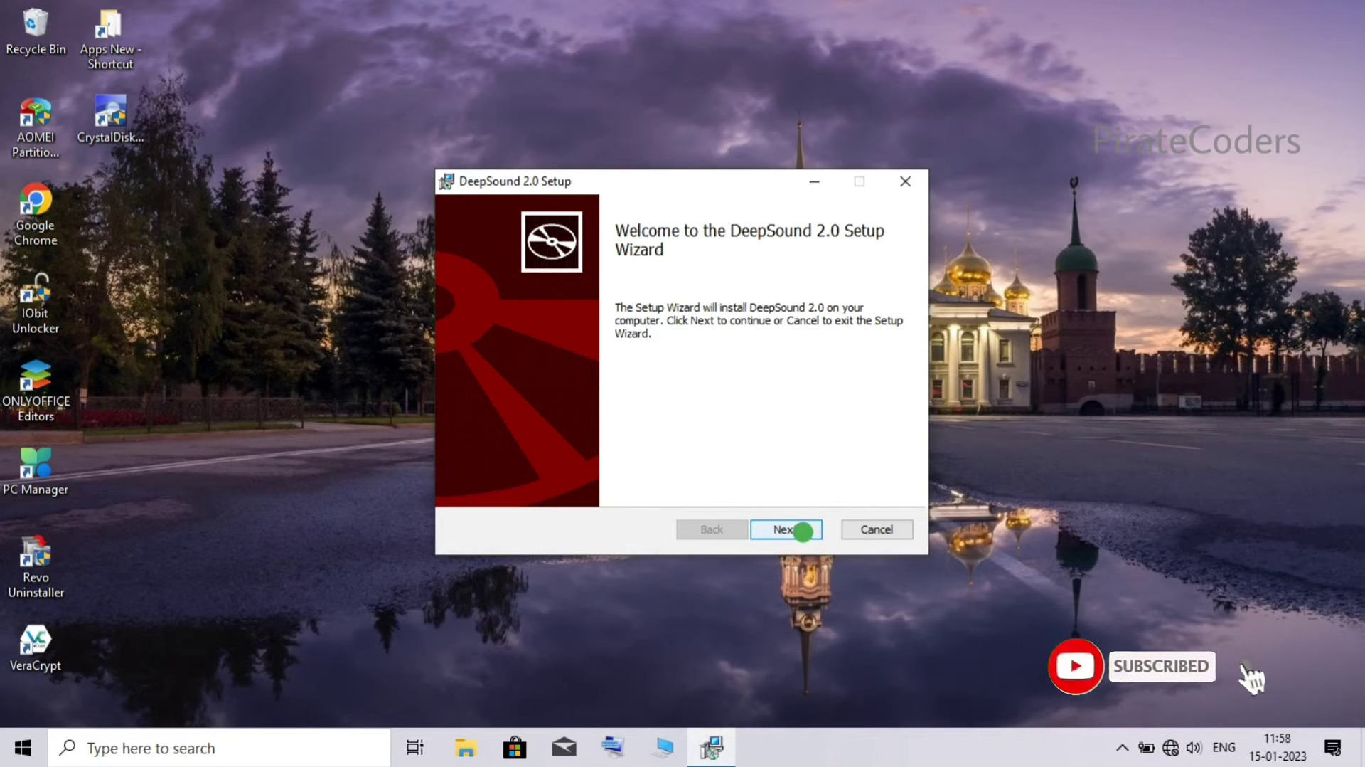
- Accept the licence terms, keep the default destination folder, and install DeepSound 2.0
left_click(803, 531)
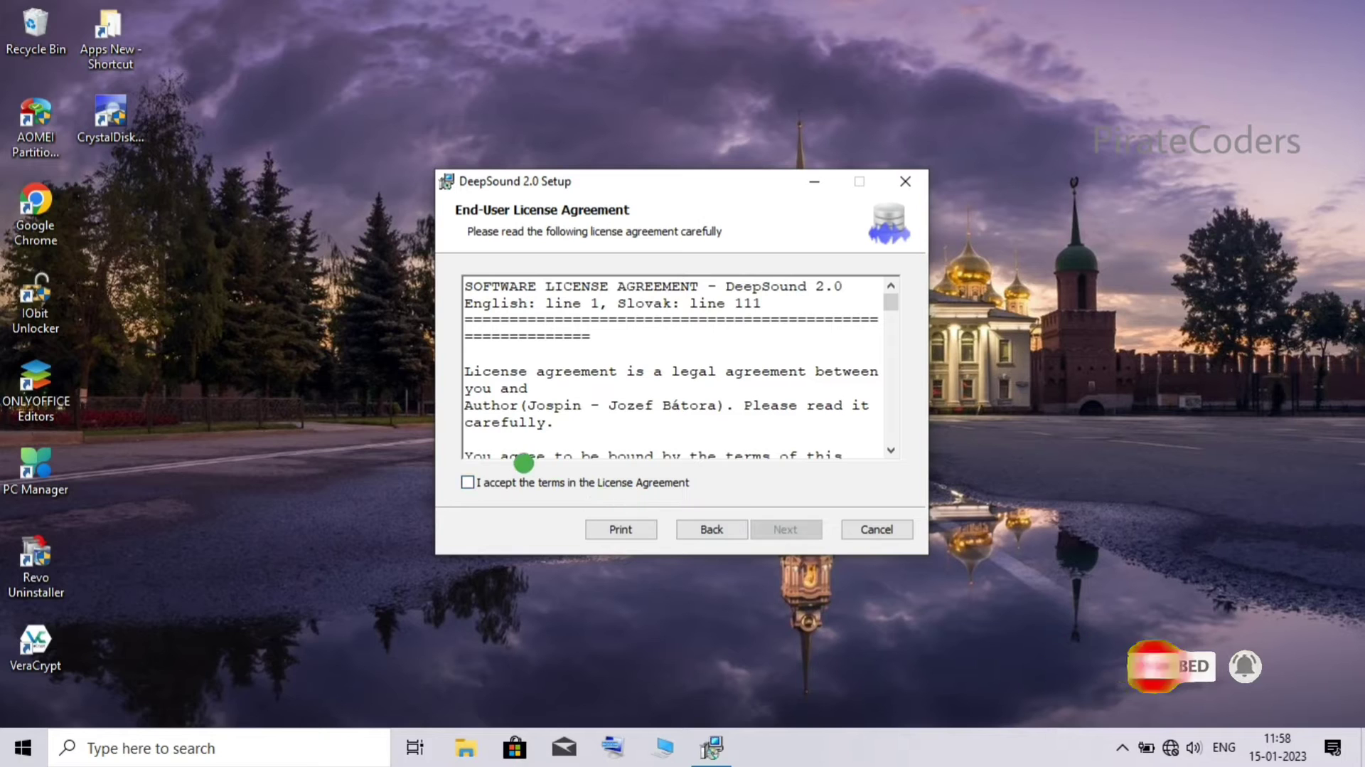
left_click(491, 479)
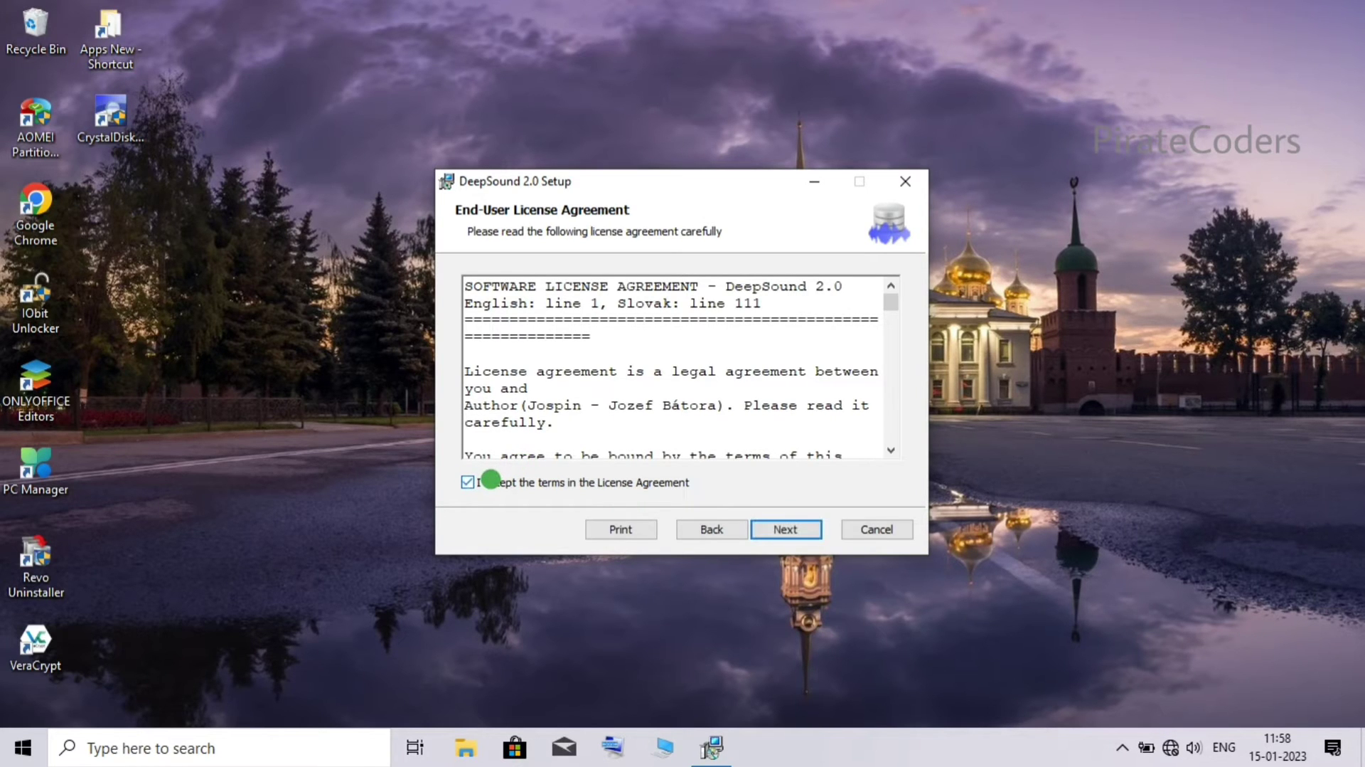
left_click(771, 526)
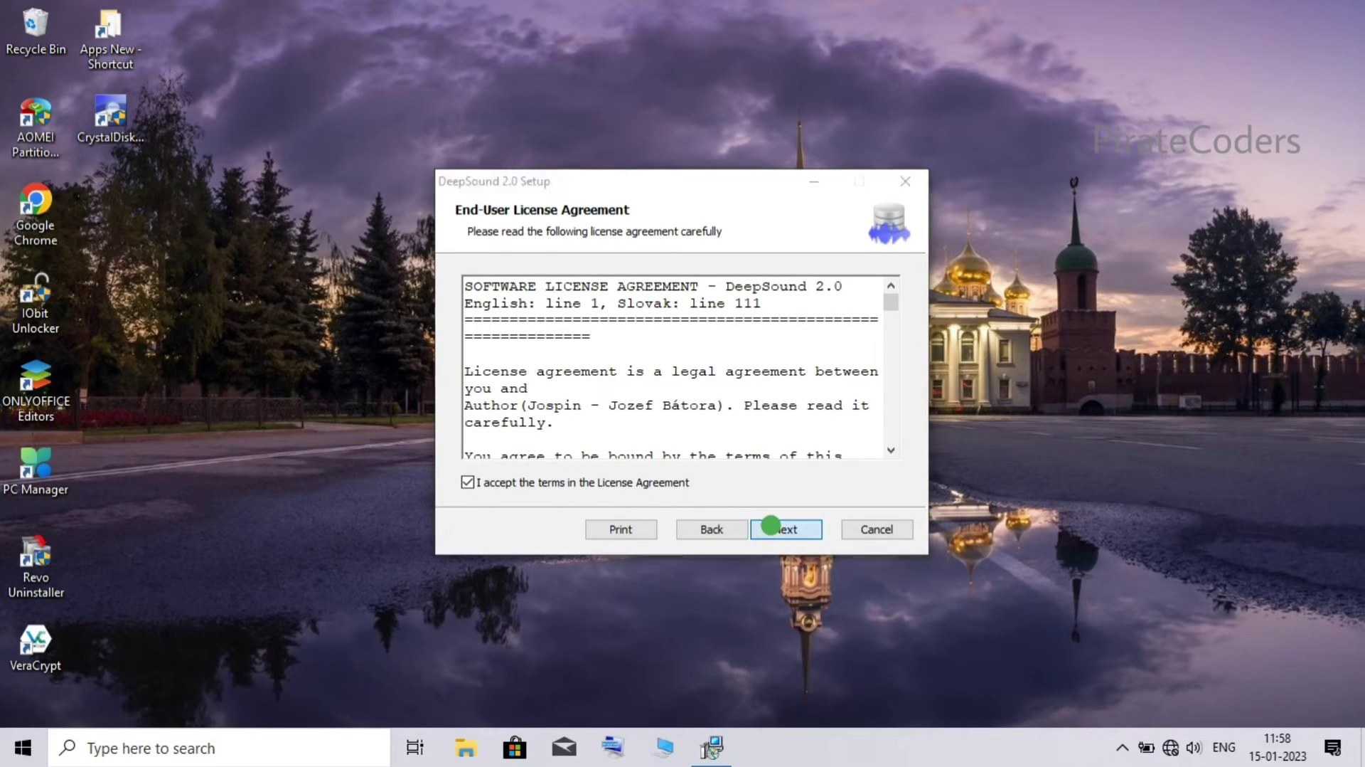
left_click(771, 526)
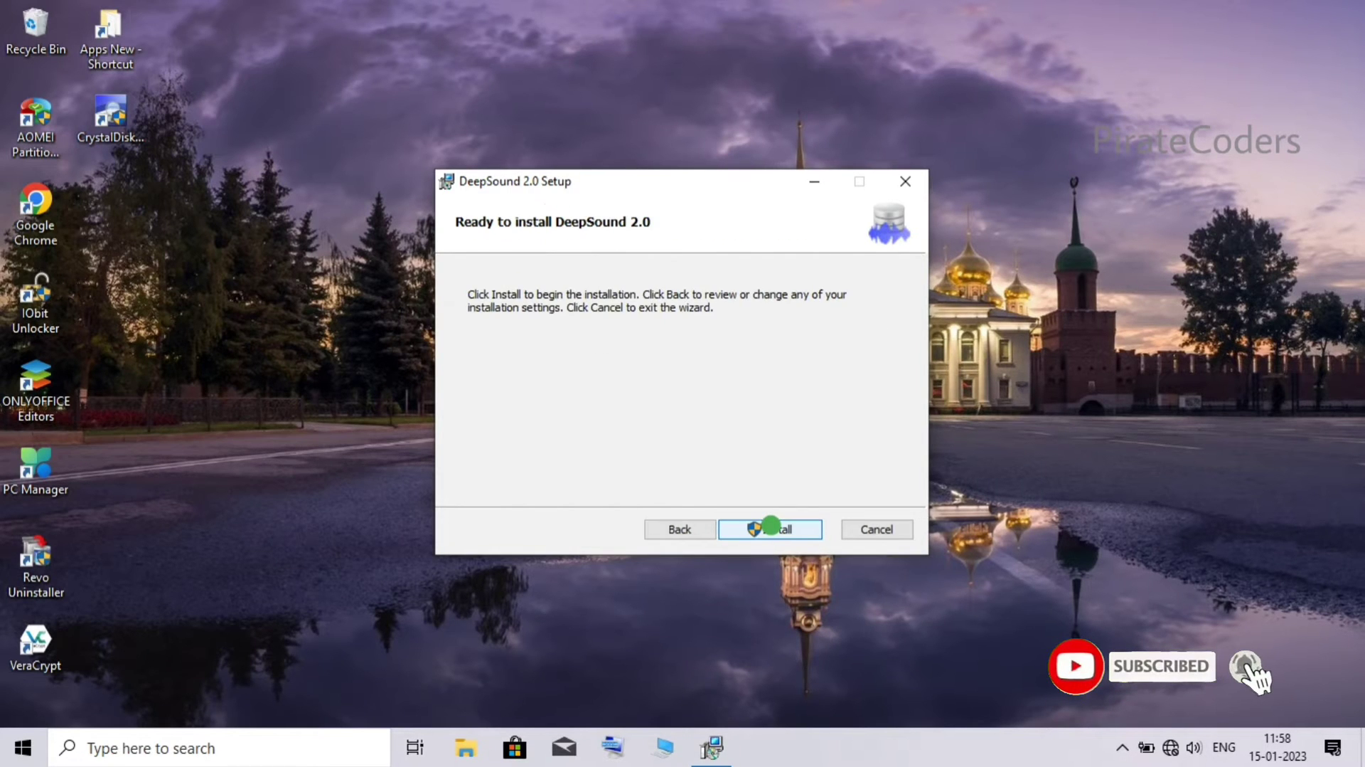
left_click(771, 527)
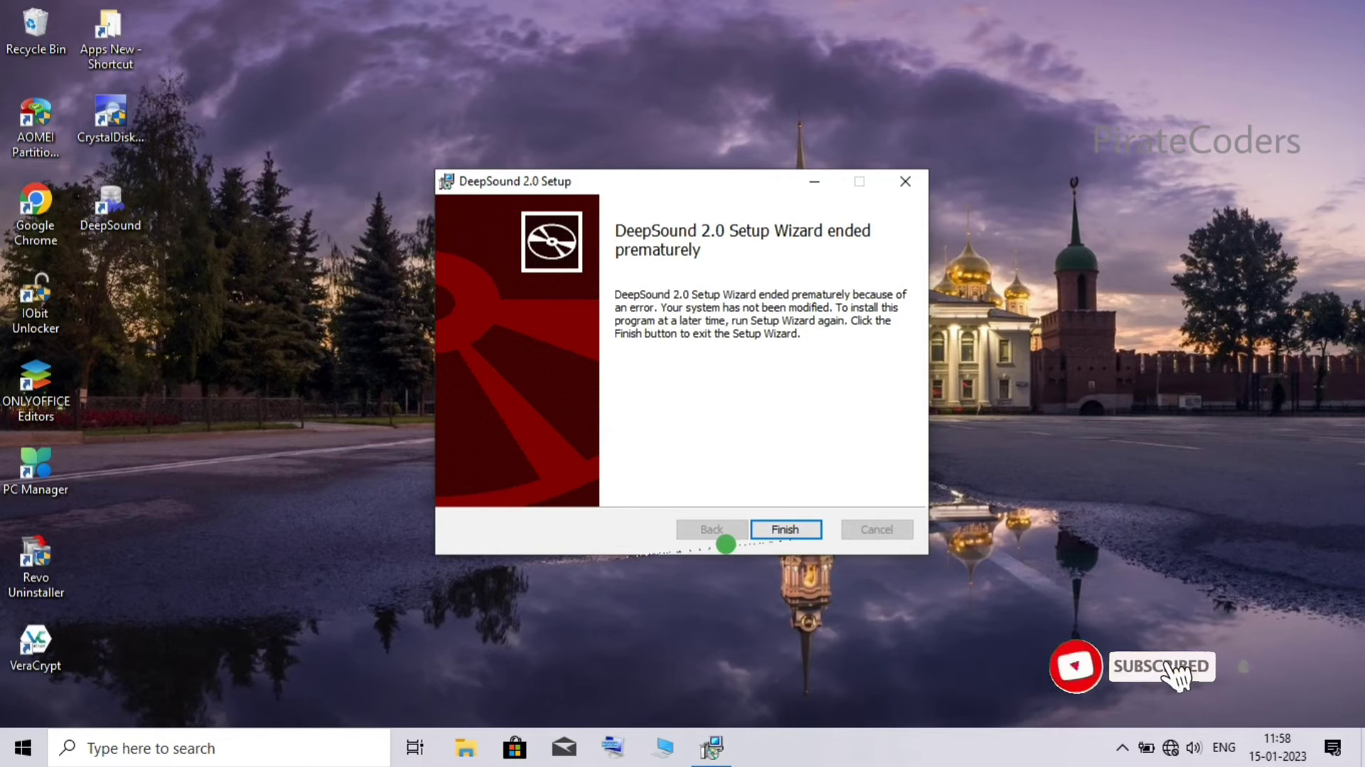
- Close the setup wizard and launch DeepSound by searching 'deeps' in the Start menu
left_click(773, 528)
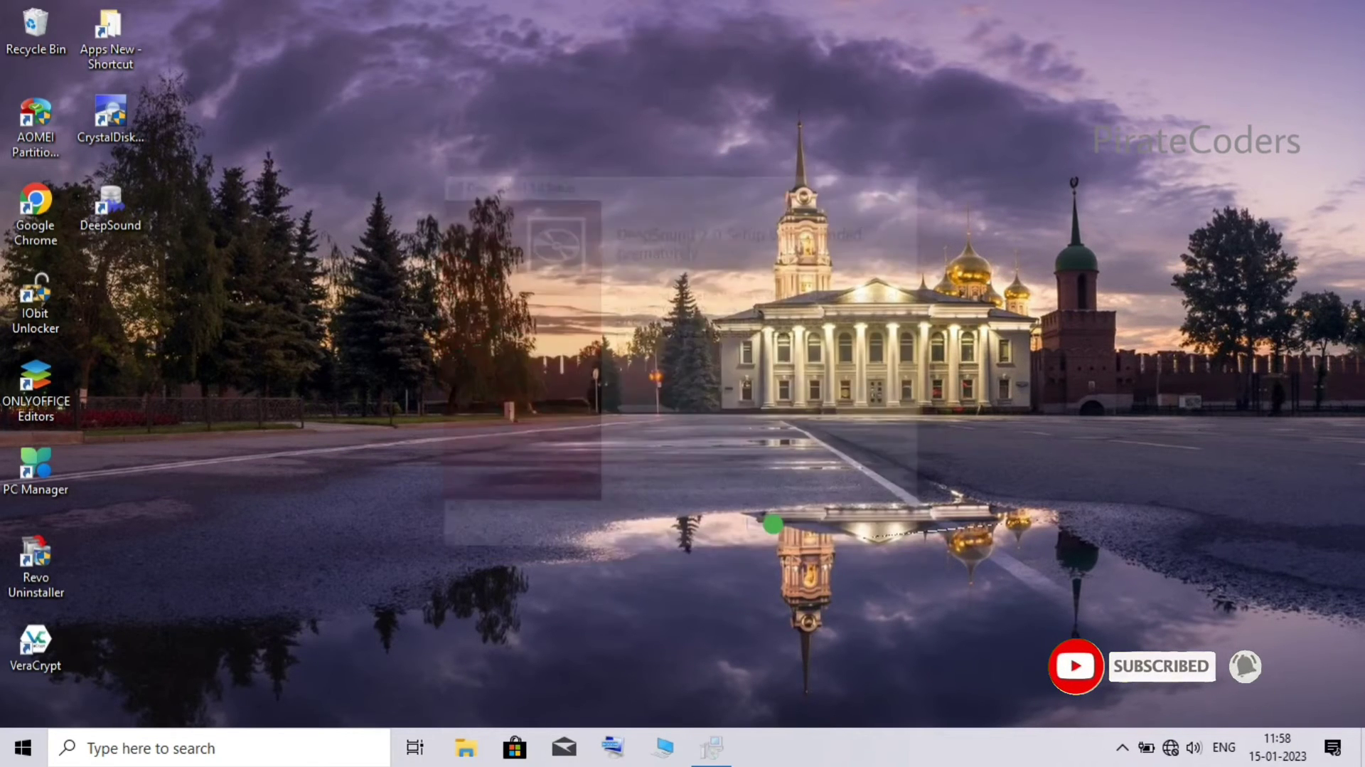
left_click(3, 761)
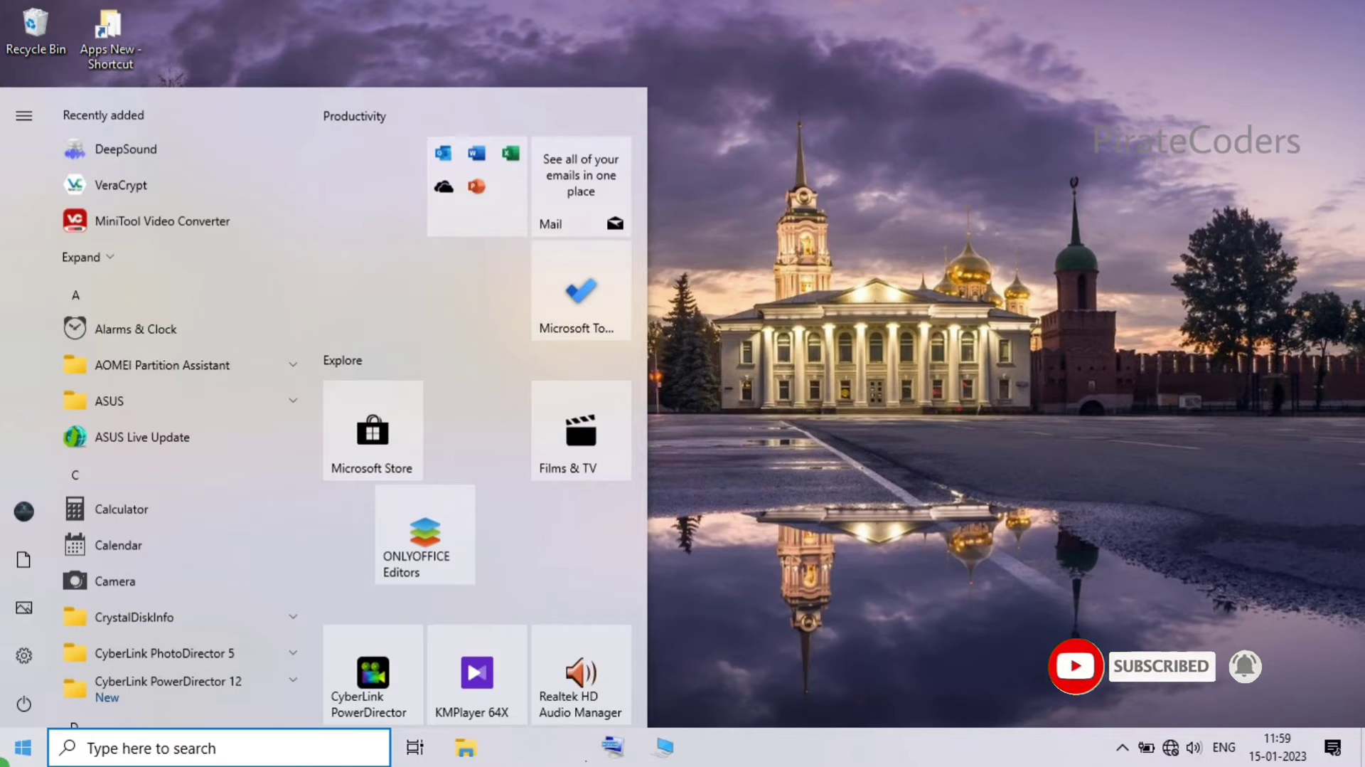
type("deep")
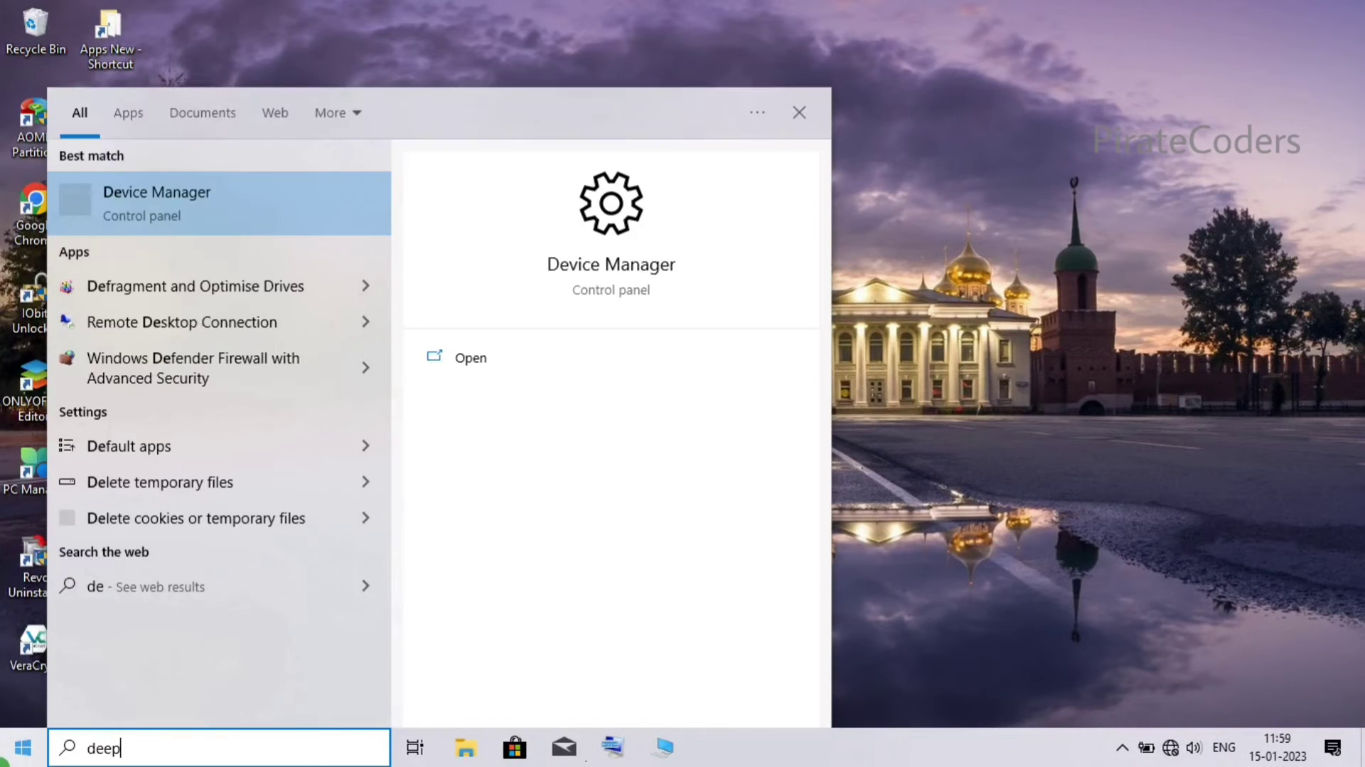
type("s")
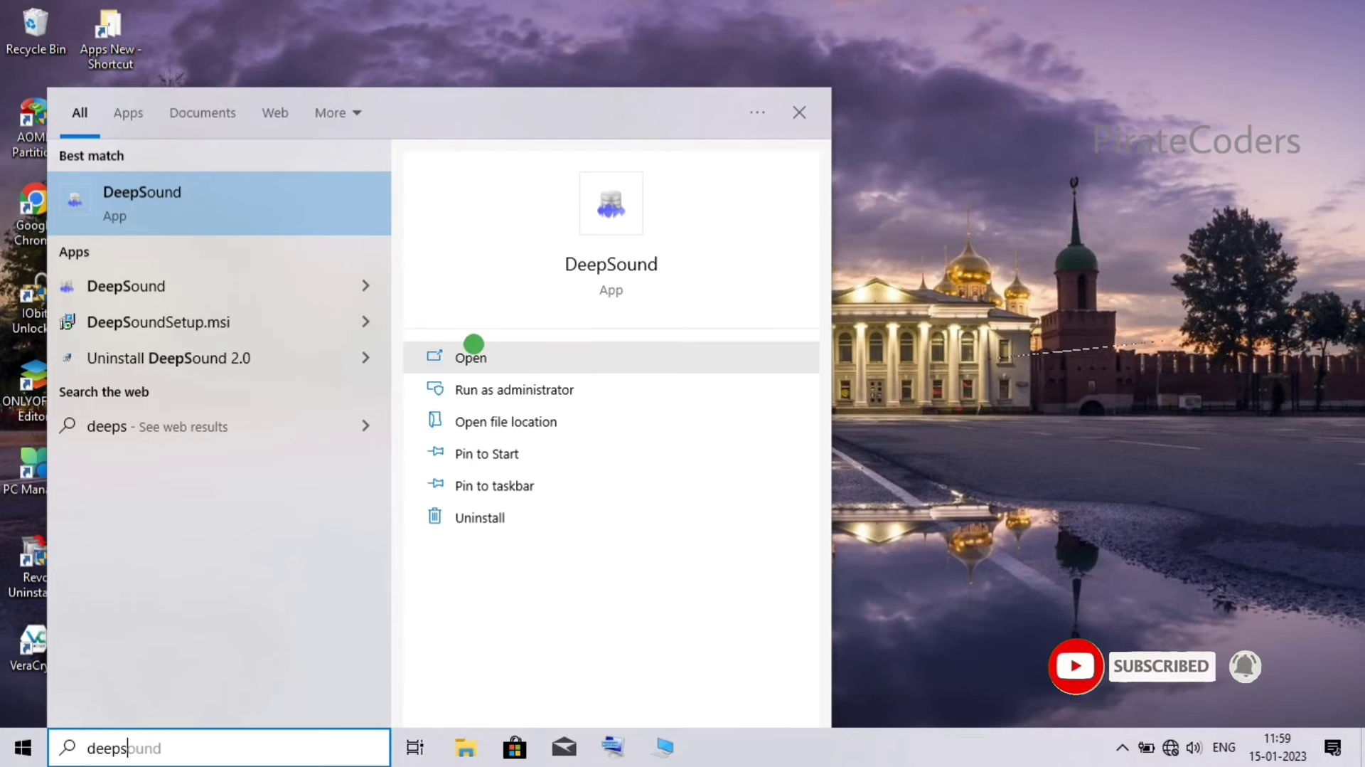
left_click(473, 355)
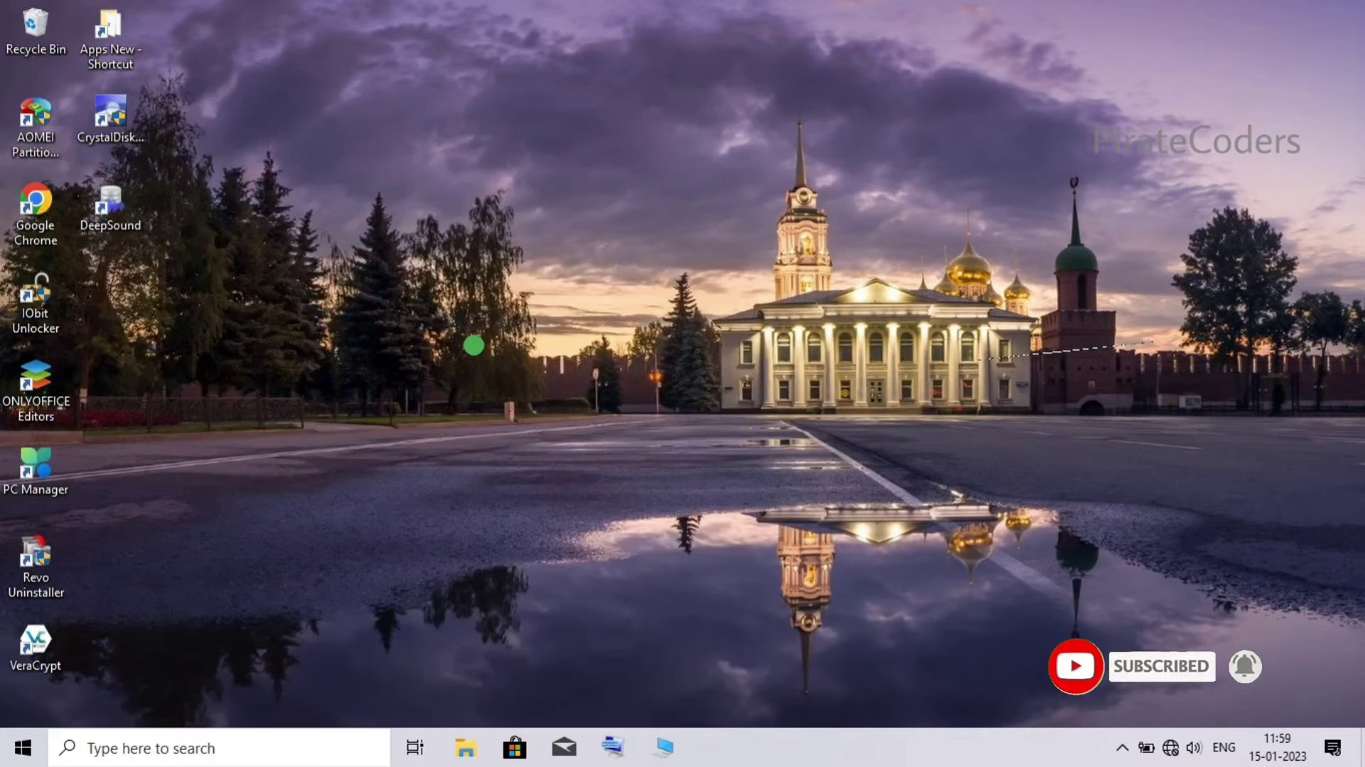
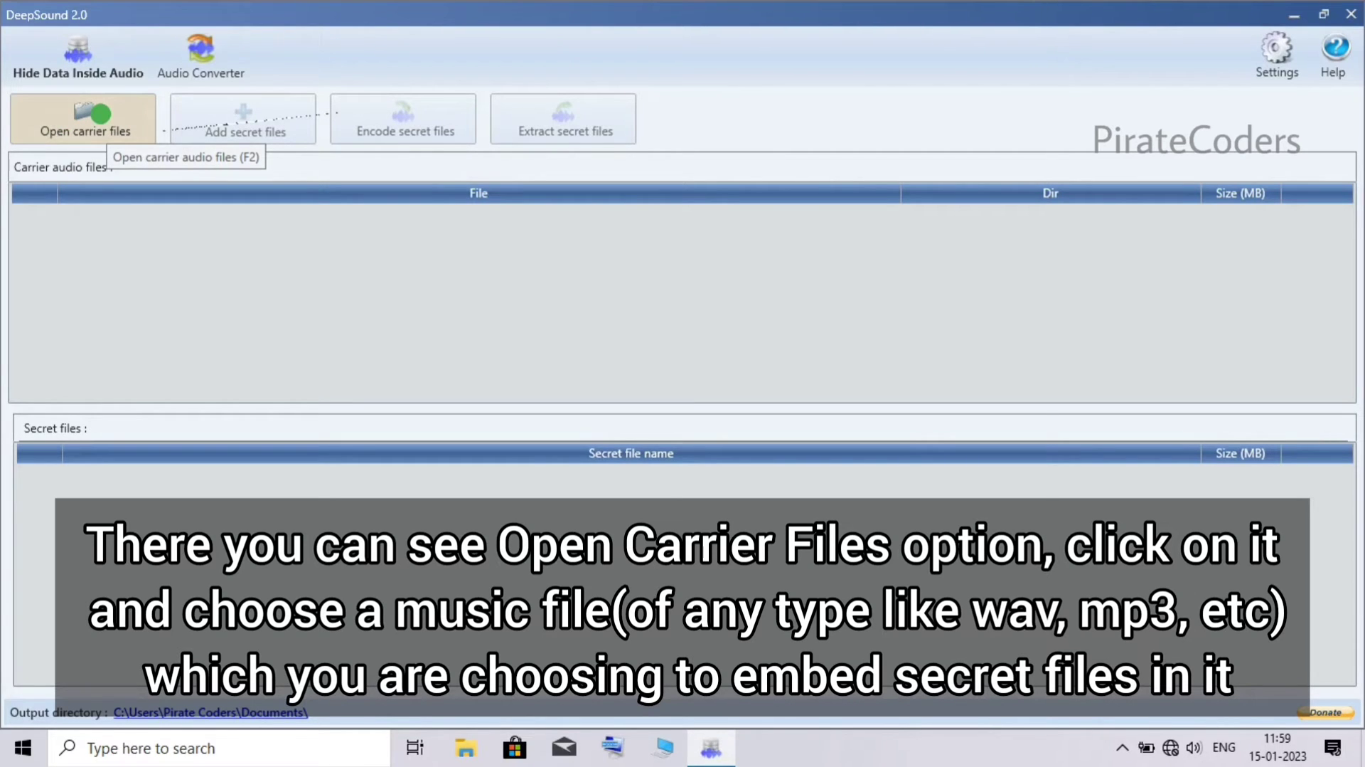
- Load 'JPB - Top Floor [NCS Lyrics].mp3' from the Music folder as the carrier file
left_click(100, 113)
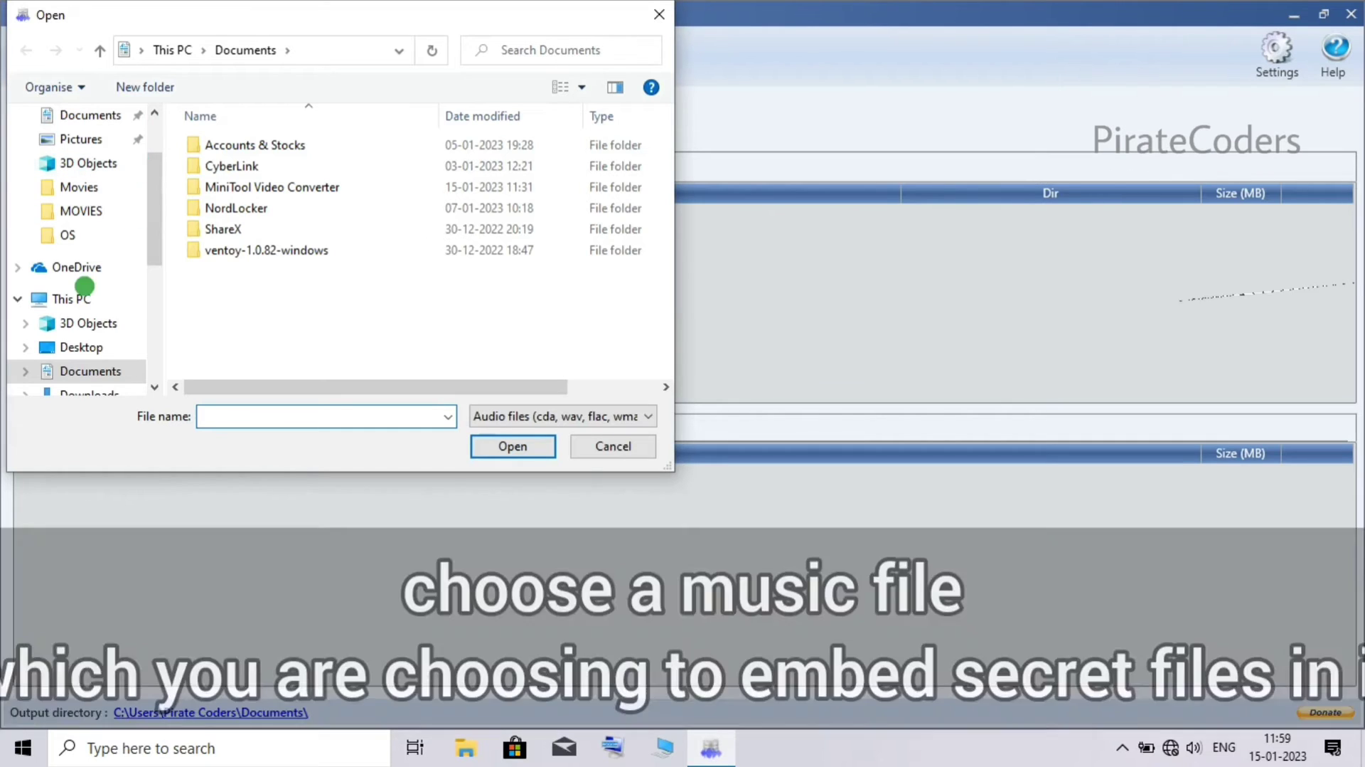
scroll(56, 328, "down", 3)
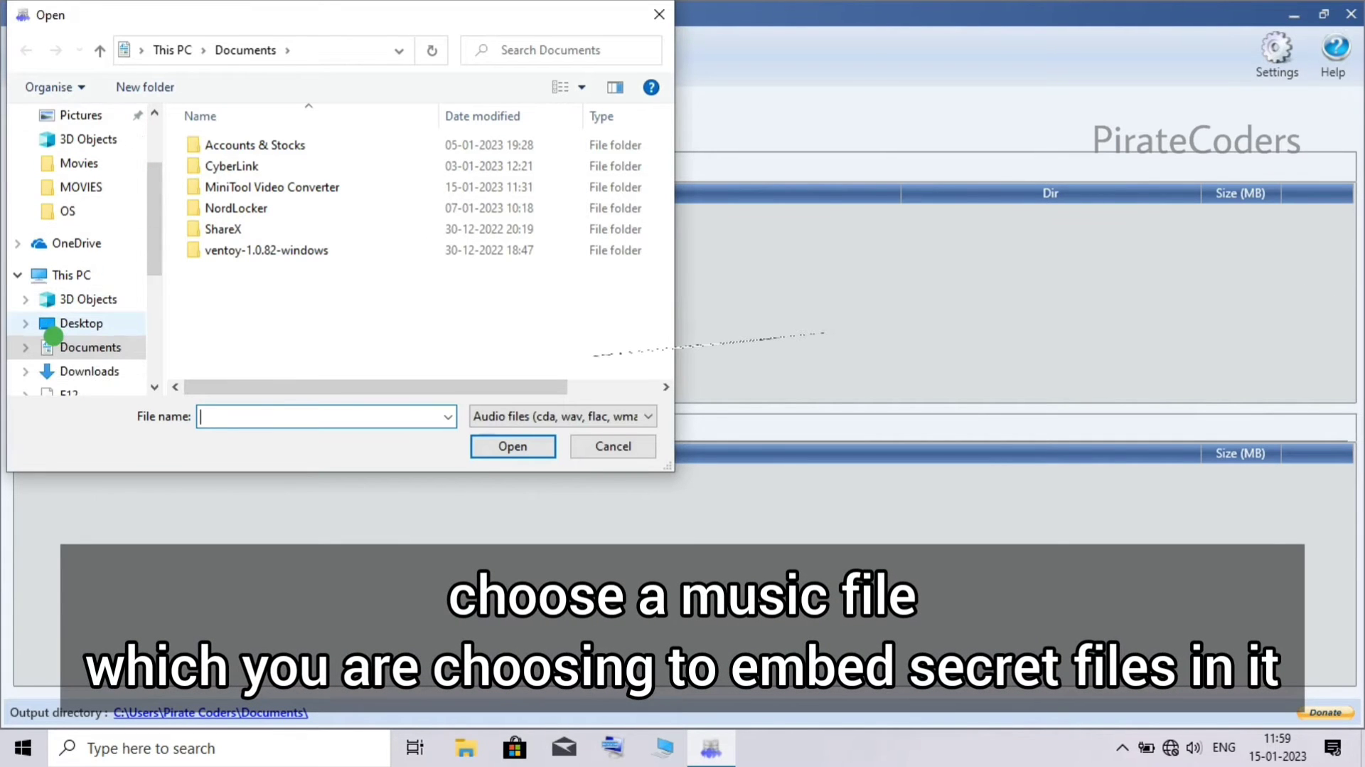
left_click(53, 338)
left_click(205, 165)
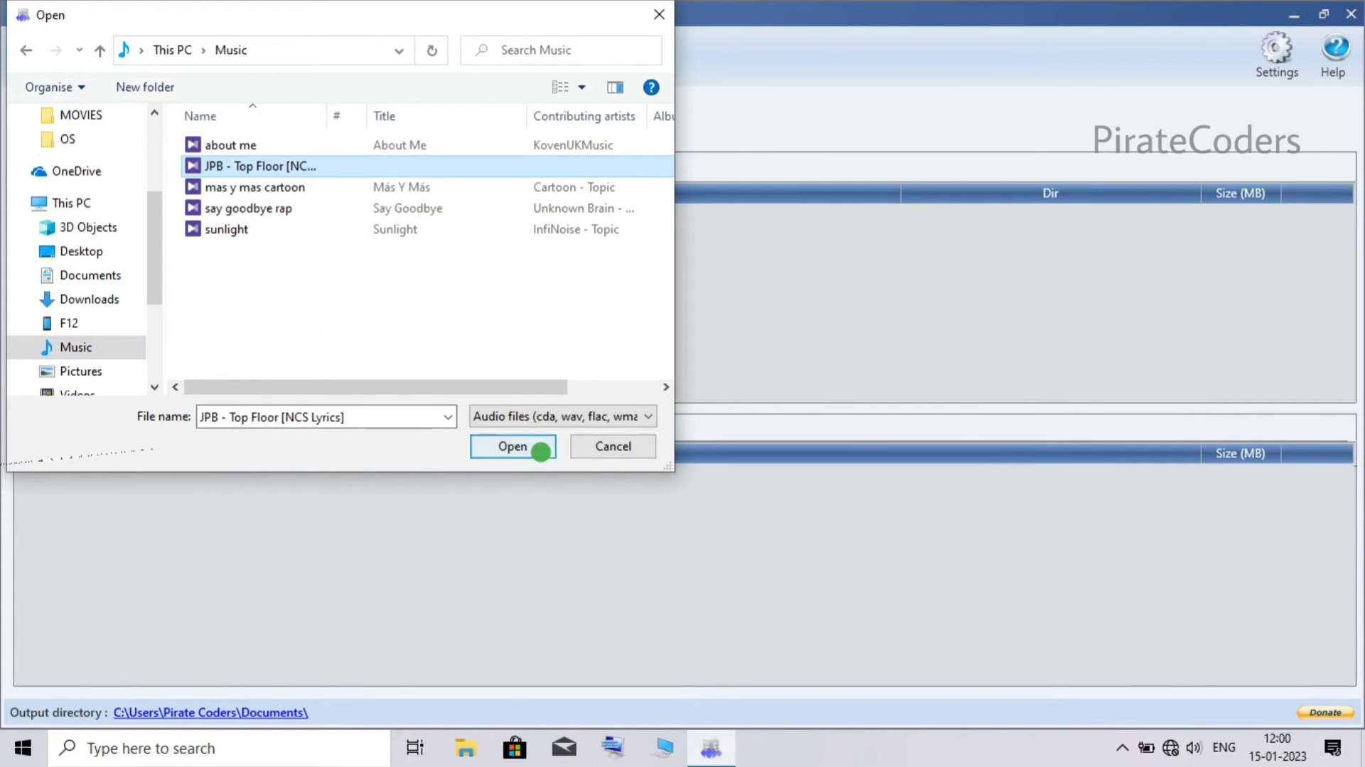
left_click(540, 451)
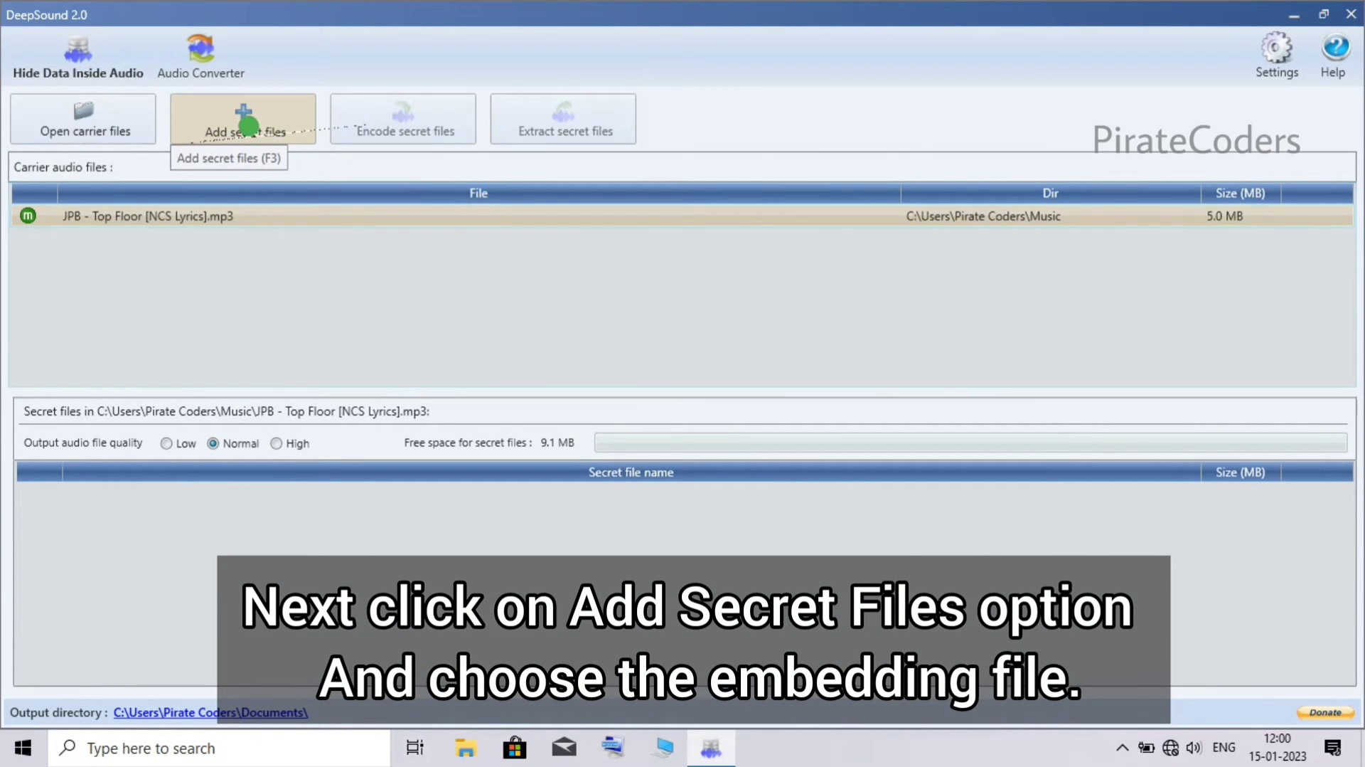
- Start adding secret files to the JPB - Top Floor carrier with Add secret files (F3)
left_click(248, 126)
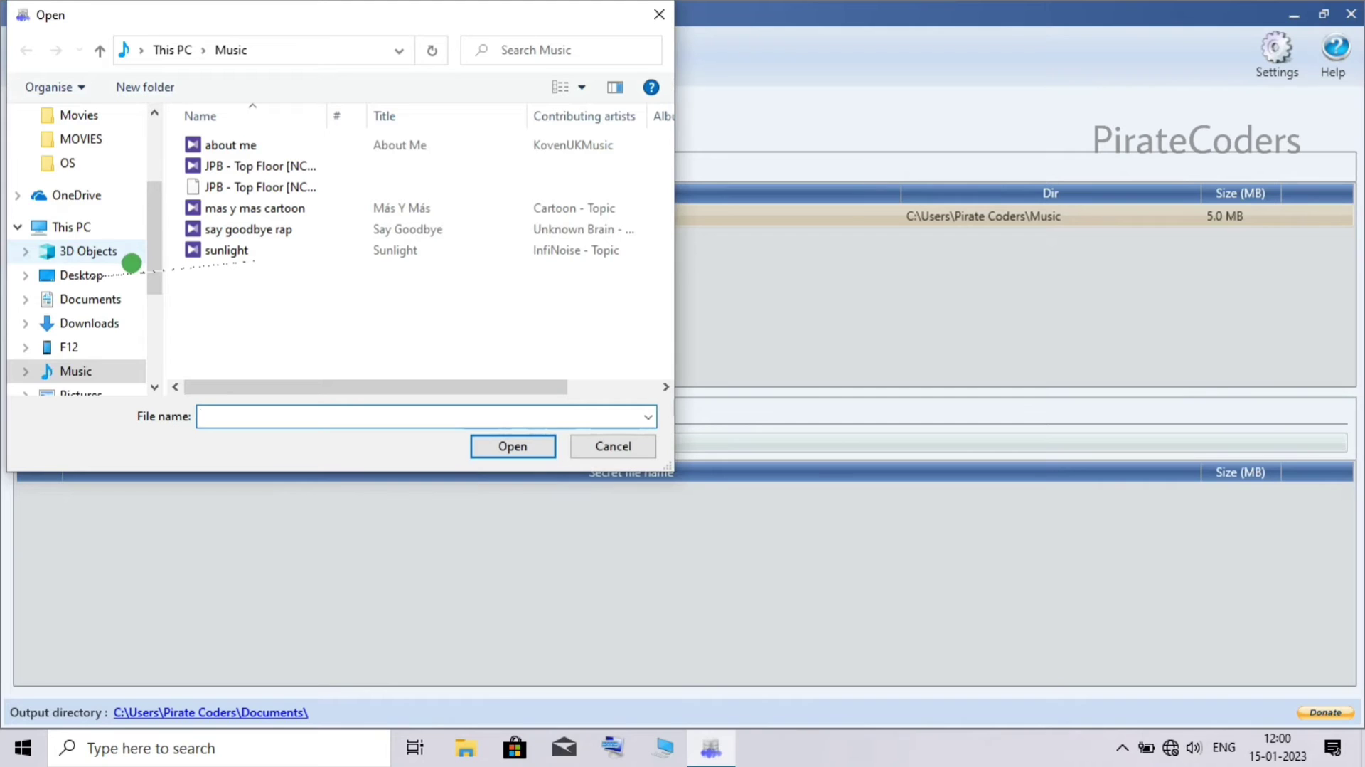
- Add all eight 3D Objects files — six JPG images and two PDFs — as secret files
left_click(131, 262)
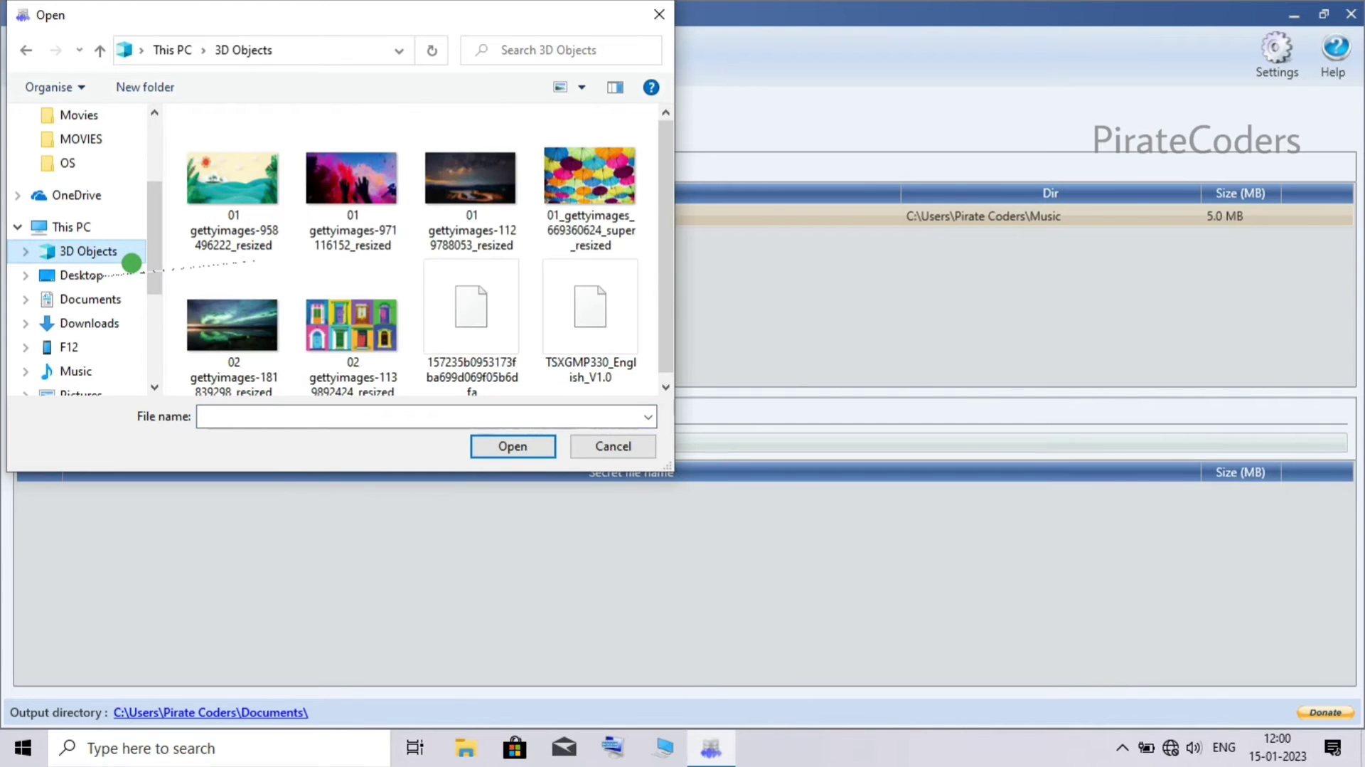
left_click(551, 78)
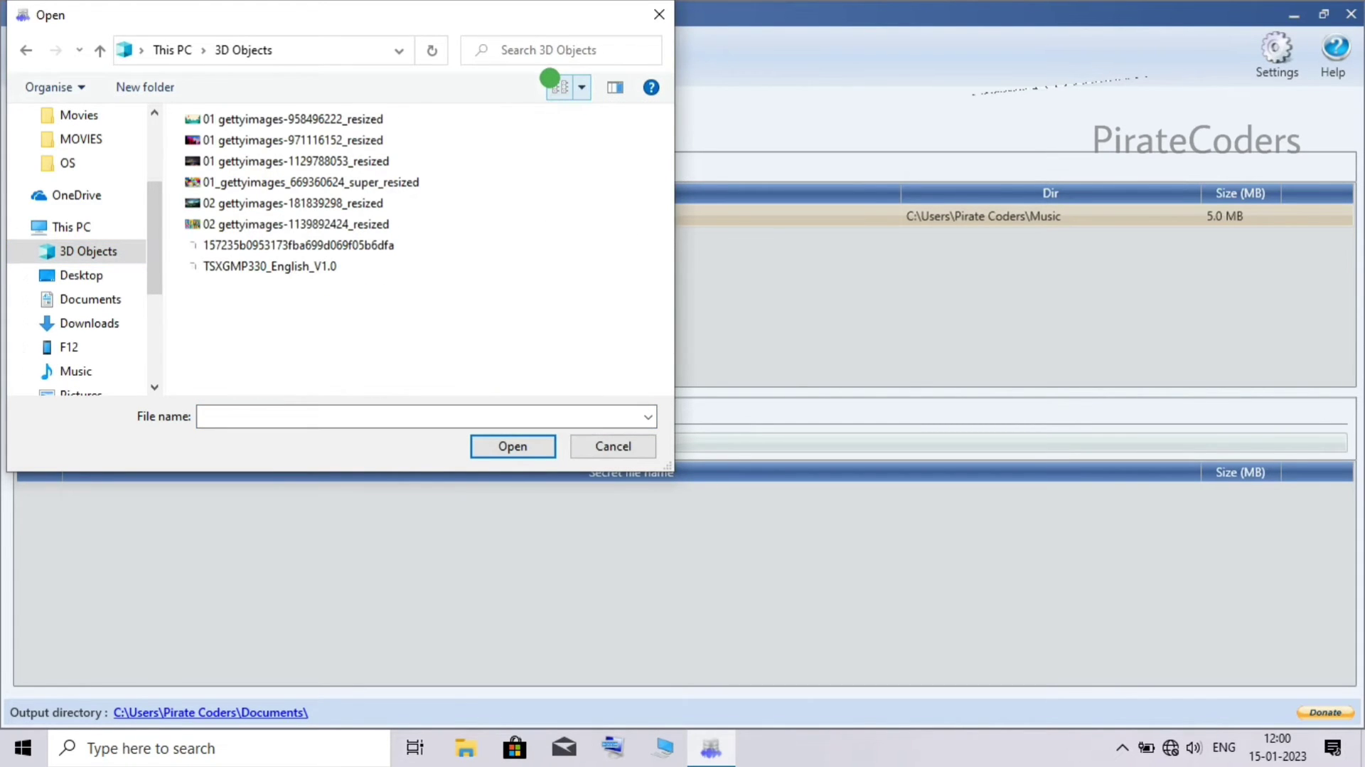
left_click(550, 78)
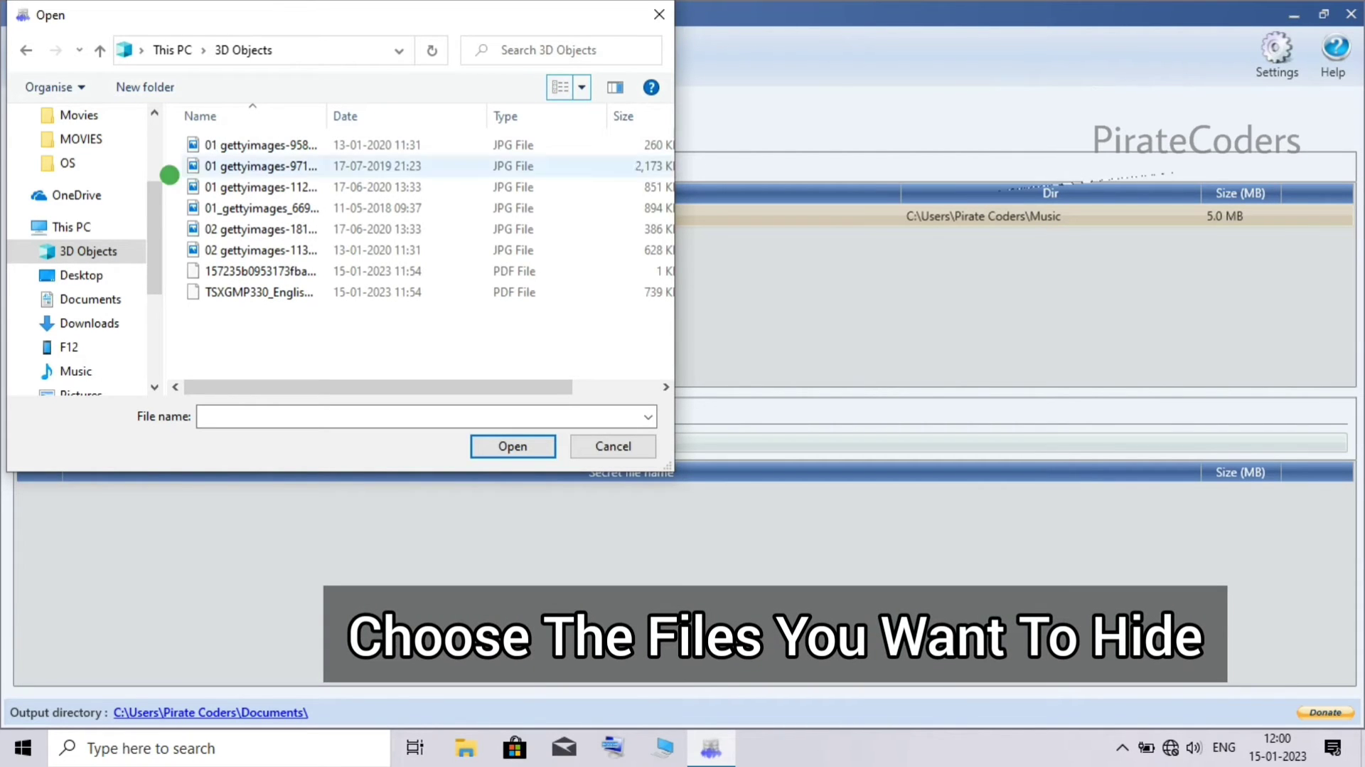
left_click_drag(171, 142, 503, 326)
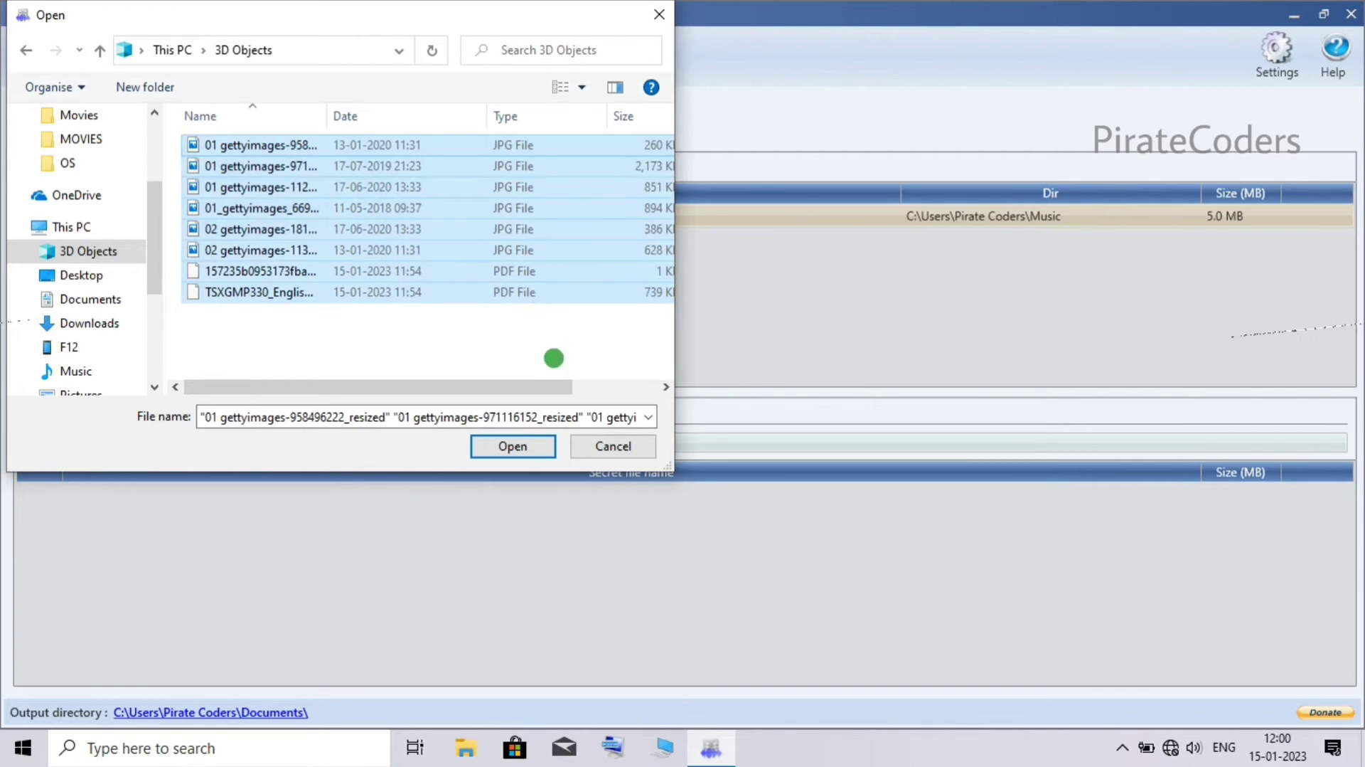
left_click(507, 451)
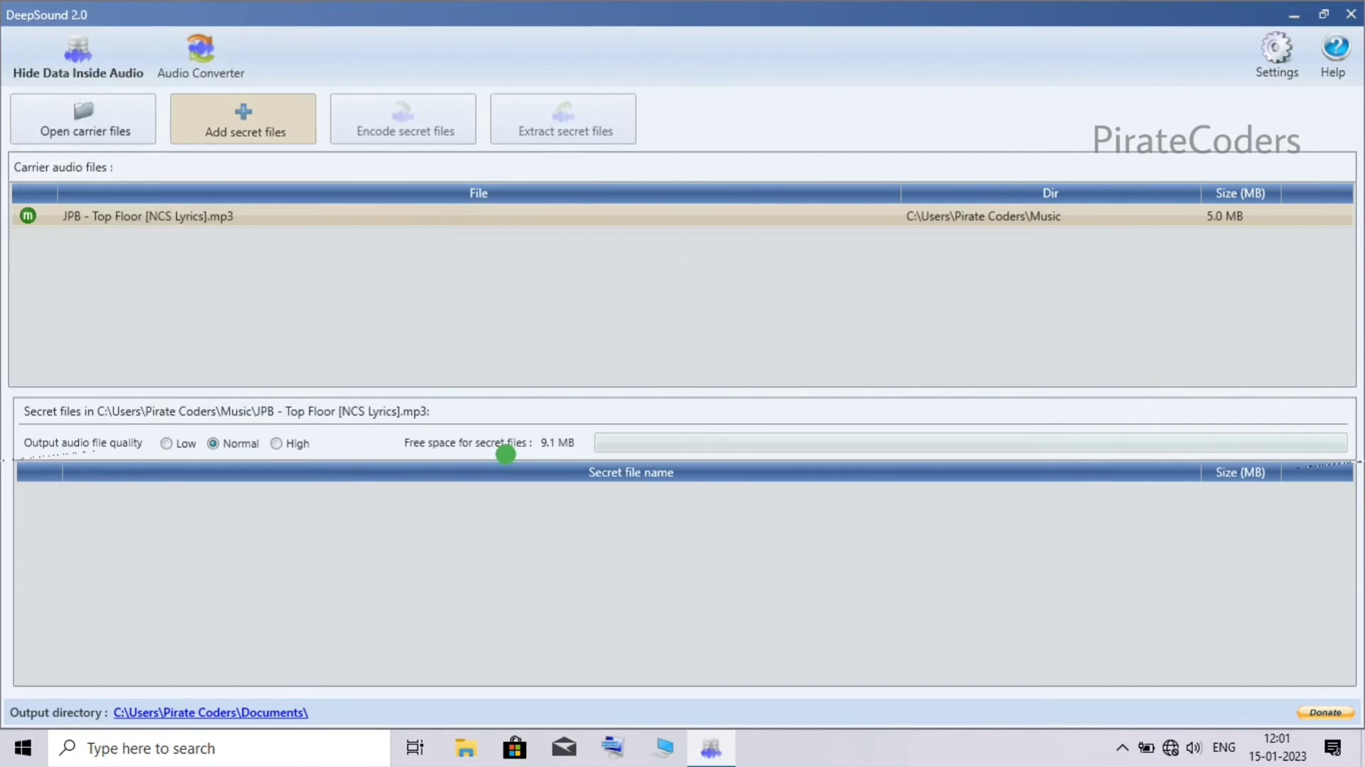
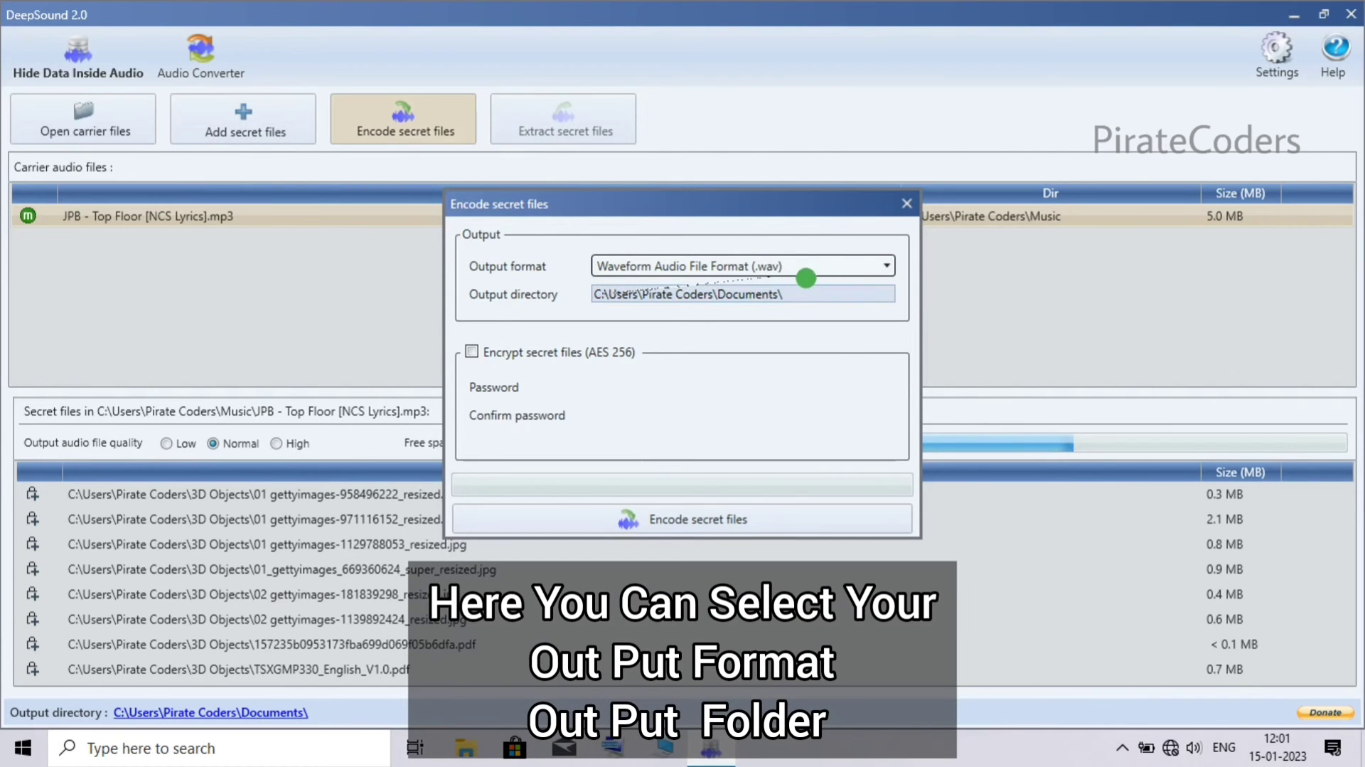
- Keep Waveform Audio File Format (.wav) as output and enable AES 256 encryption
left_click(750, 268)
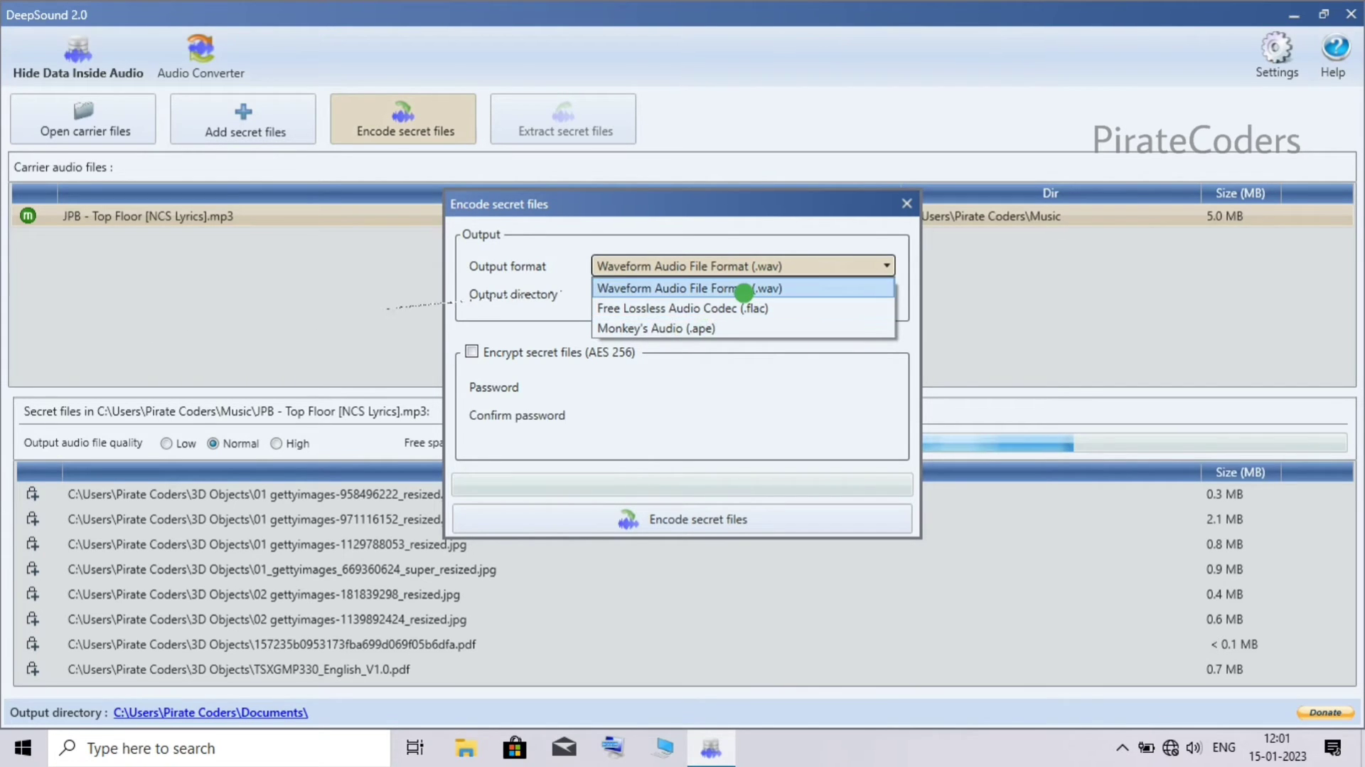
left_click(744, 288)
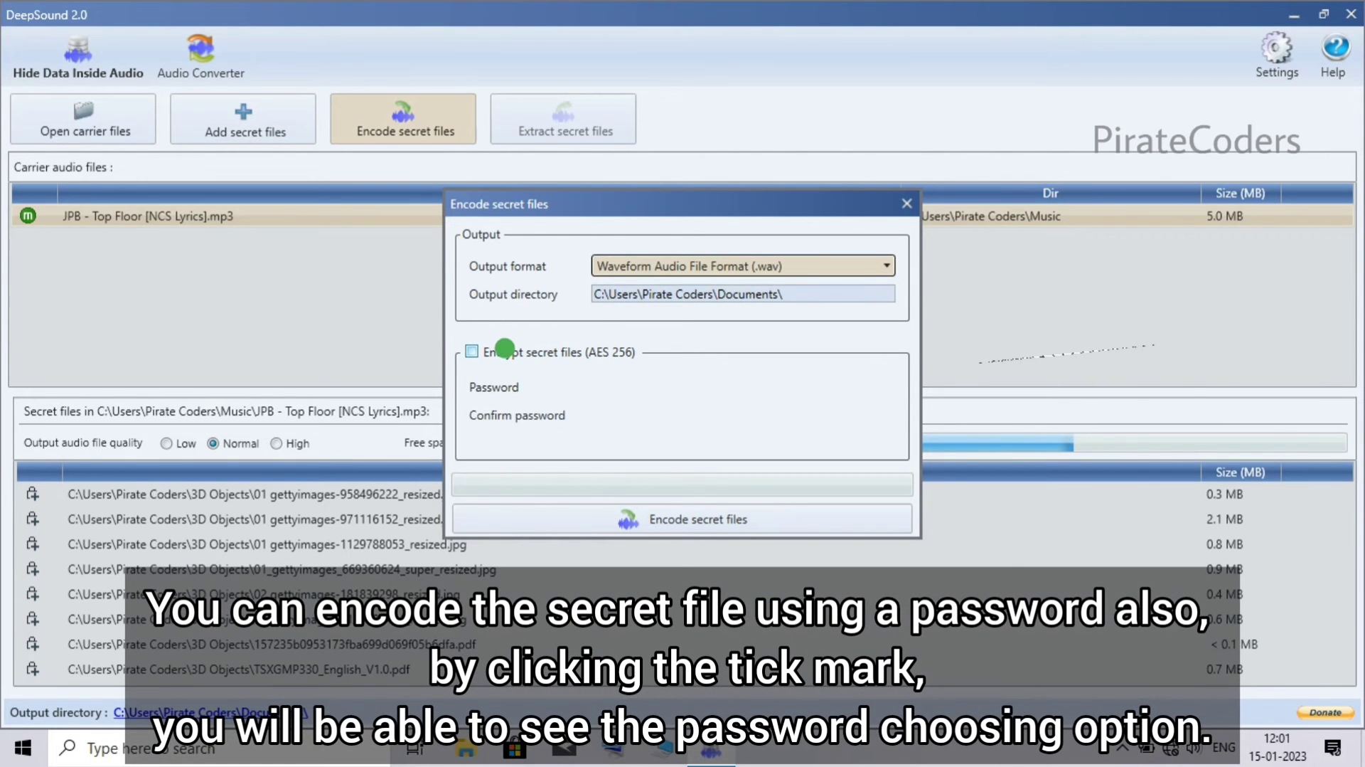
left_click(498, 349)
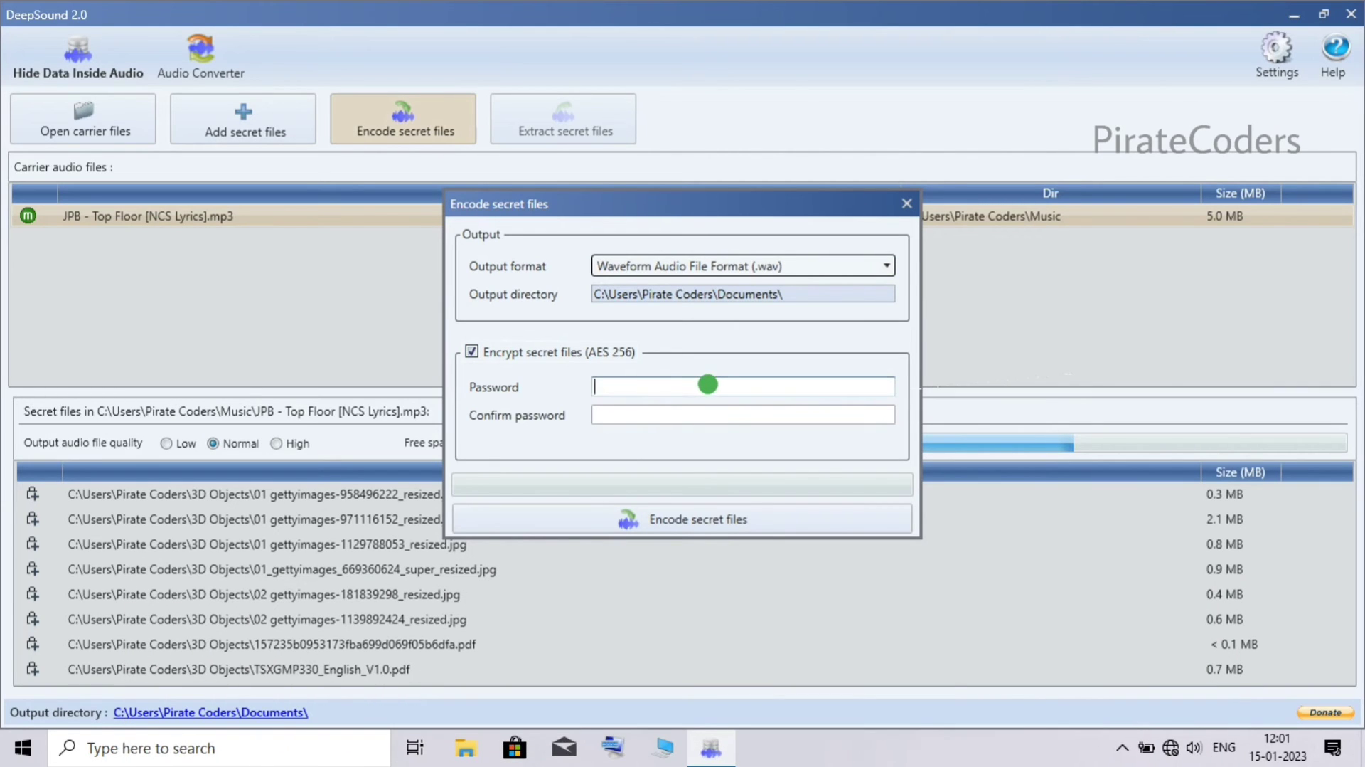
- Enter the encryption password in the Password field and again in Confirm password
left_click(708, 384)
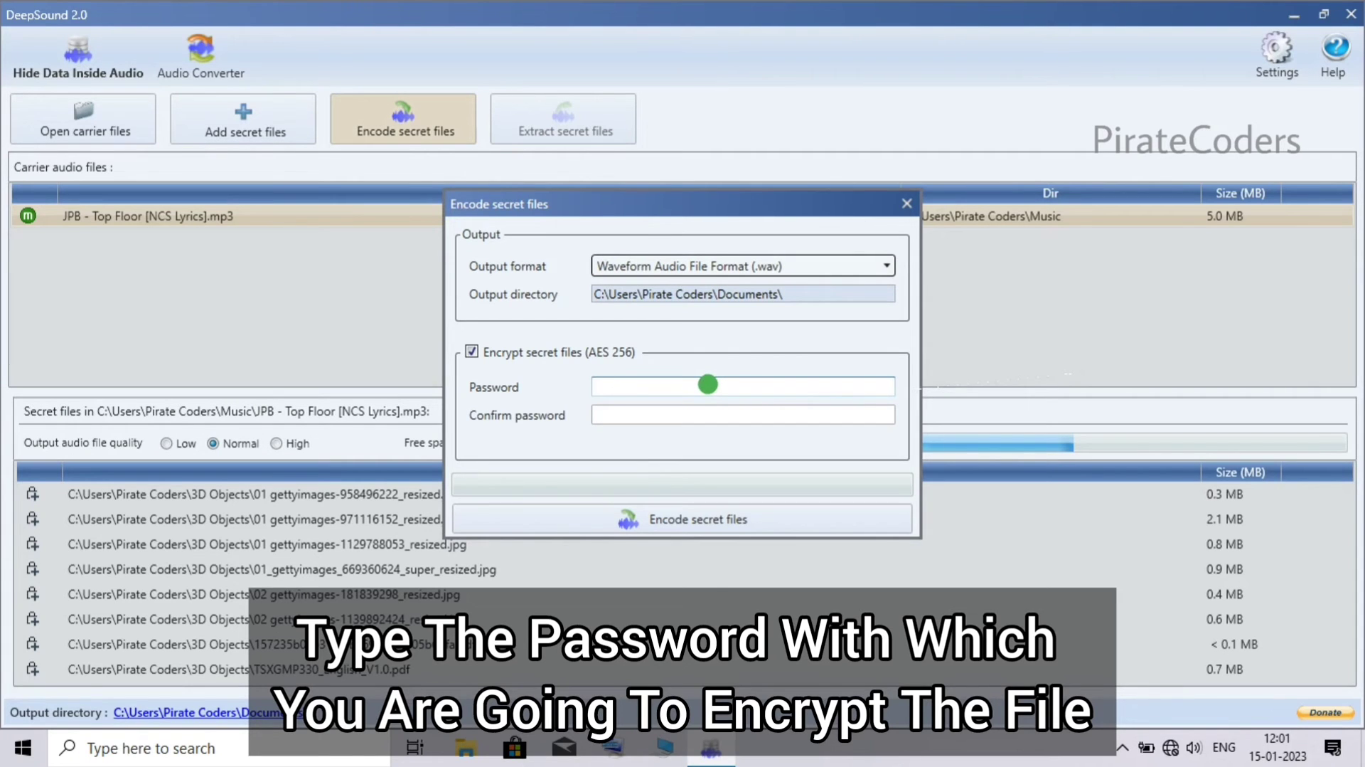
type("12")
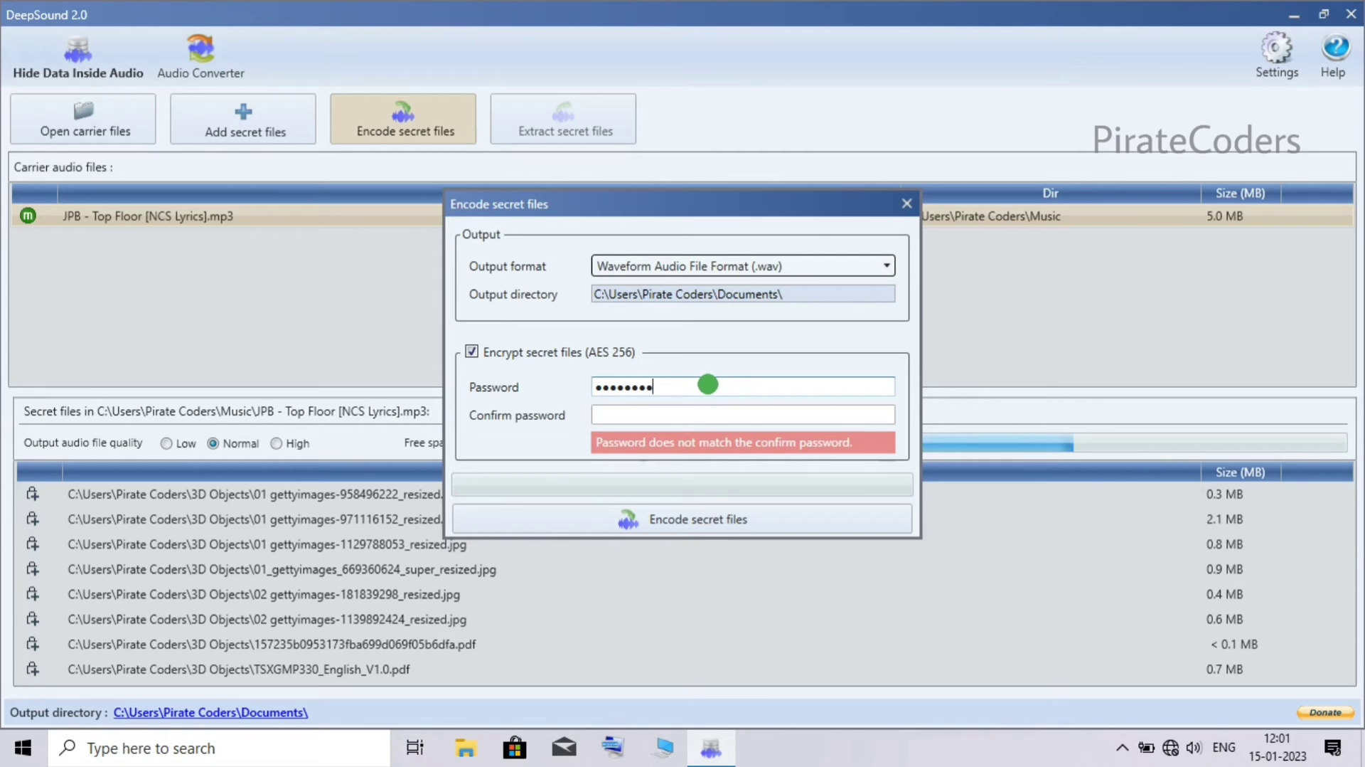
left_click(800, 407)
left_click(800, 409)
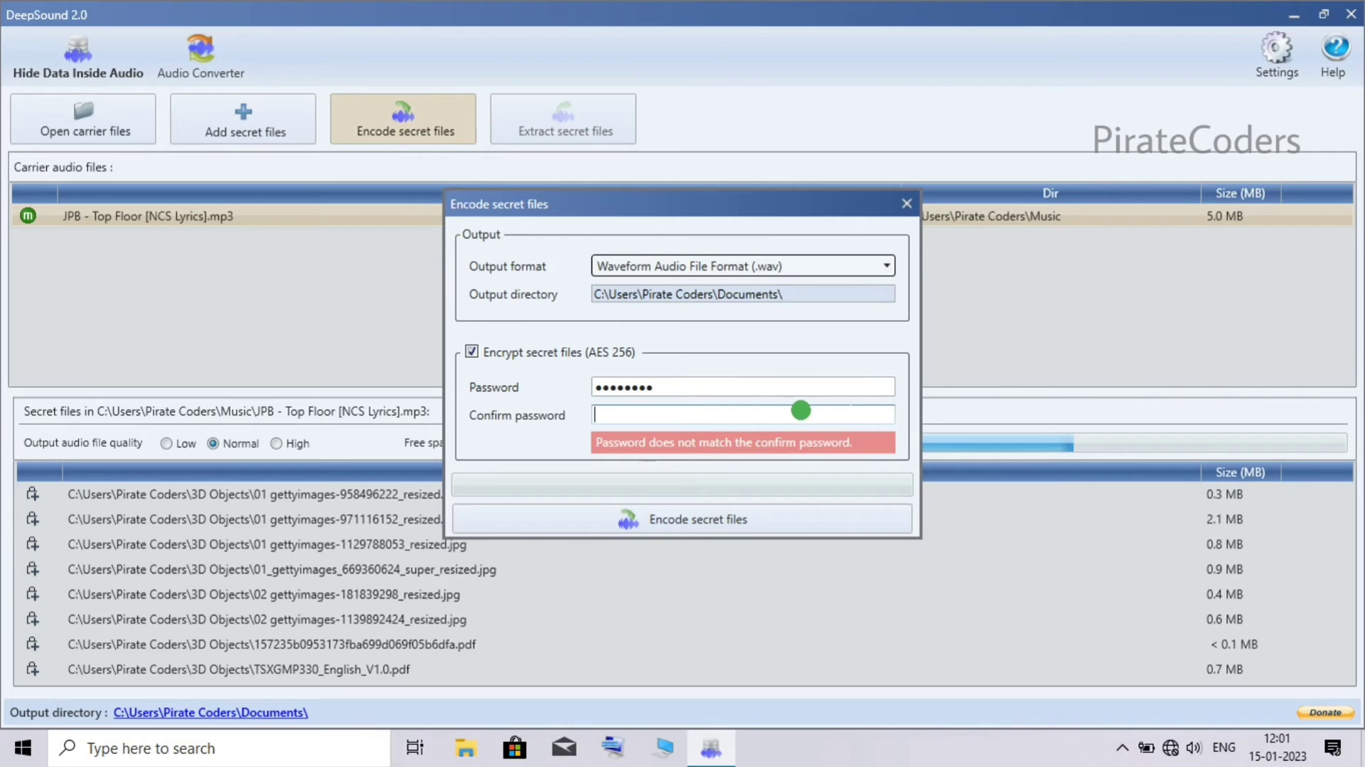
type("12345678")
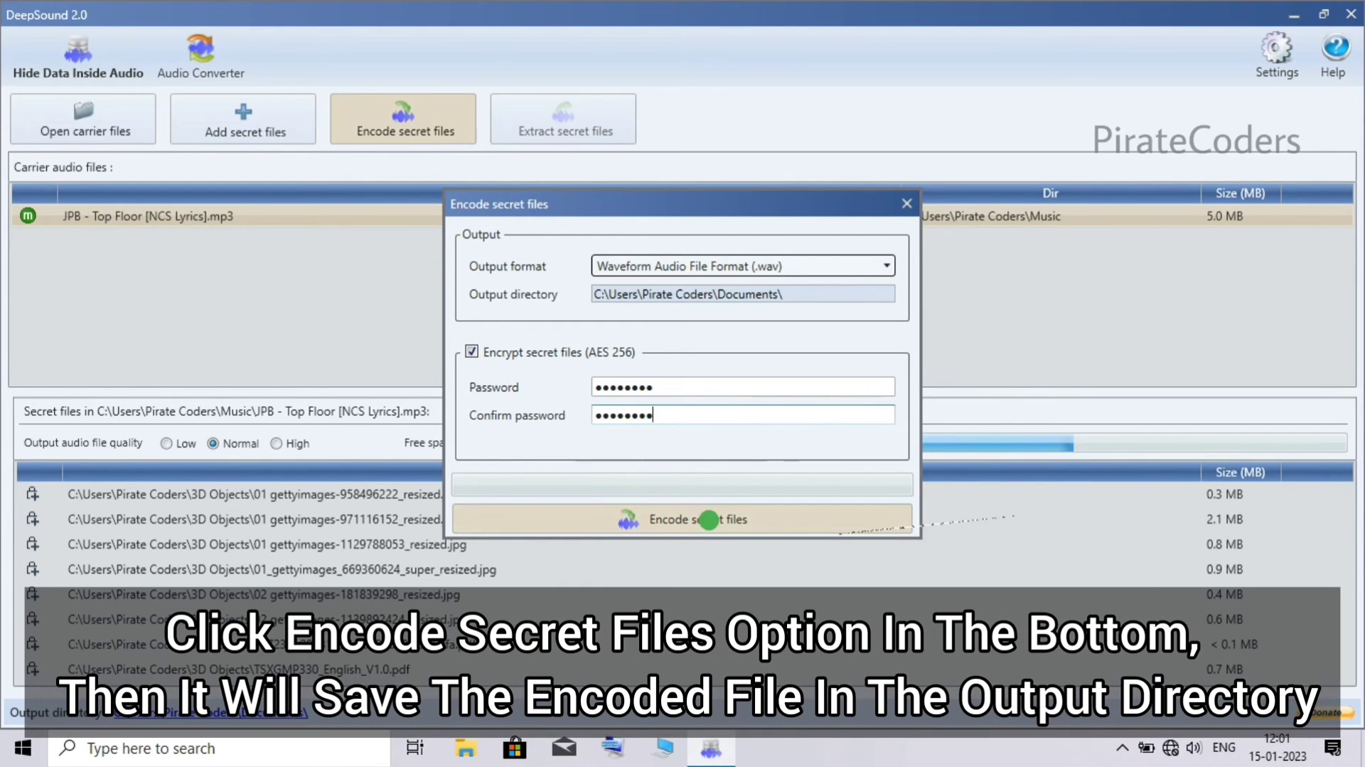
- Encode the secret files into 'JPB - Top Floor [NCS Lyrics].wav', acknowledge success, and close DeepSound
left_click(709, 520)
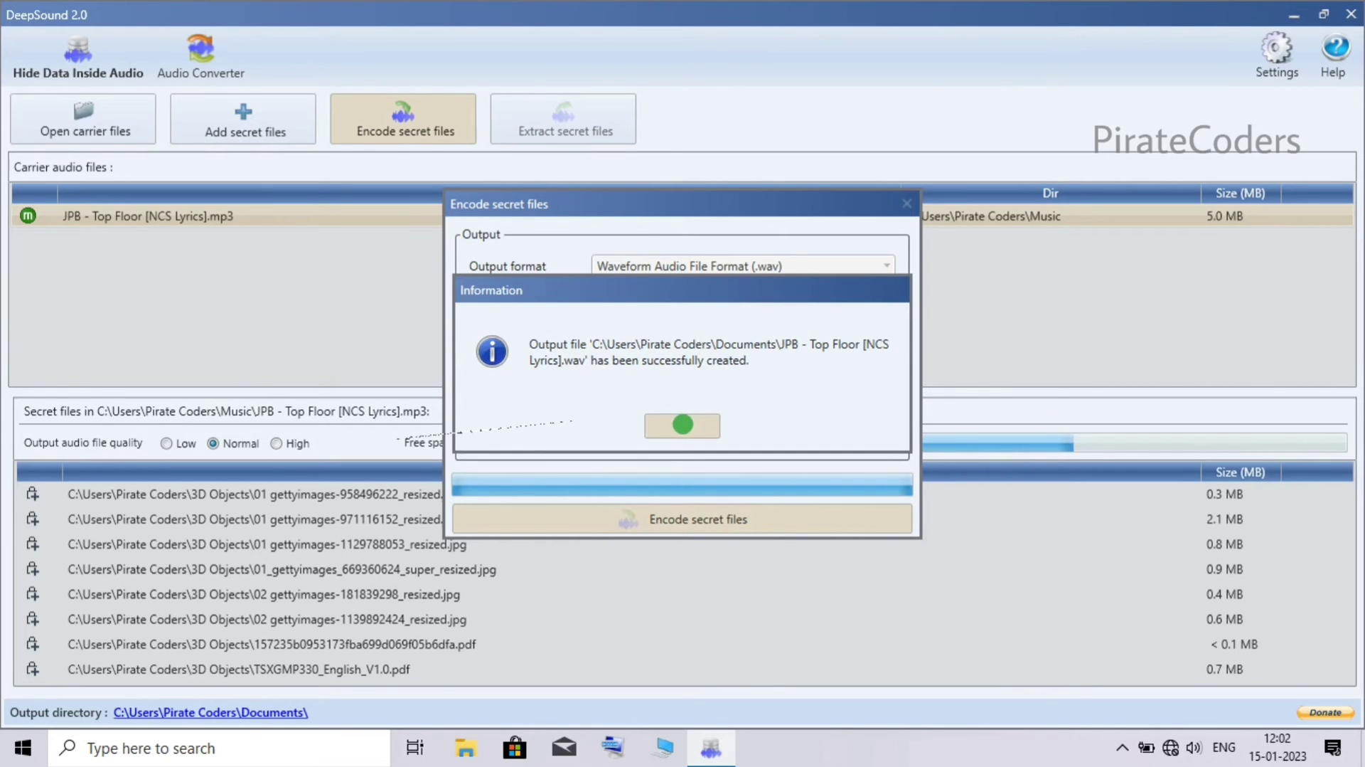
left_click(682, 424)
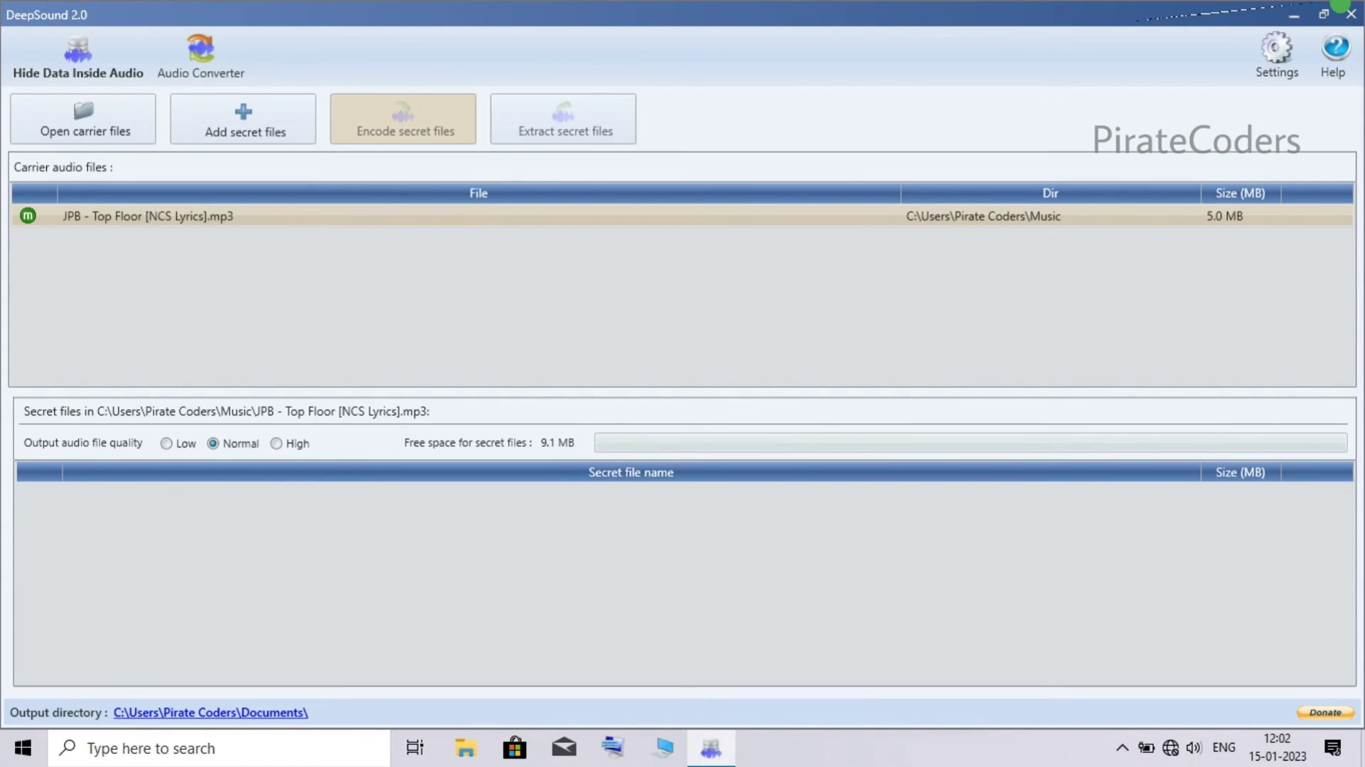
left_click(1347, 11)
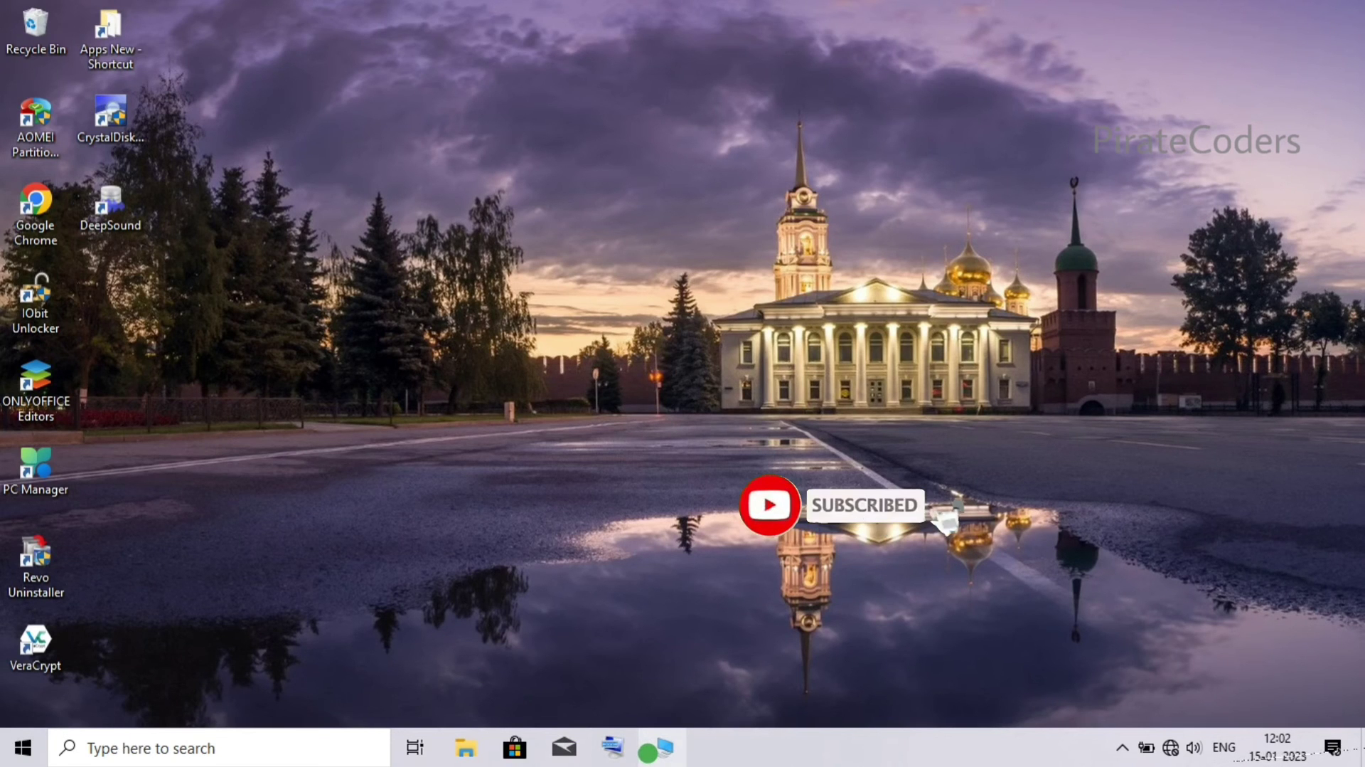
left_click(649, 750)
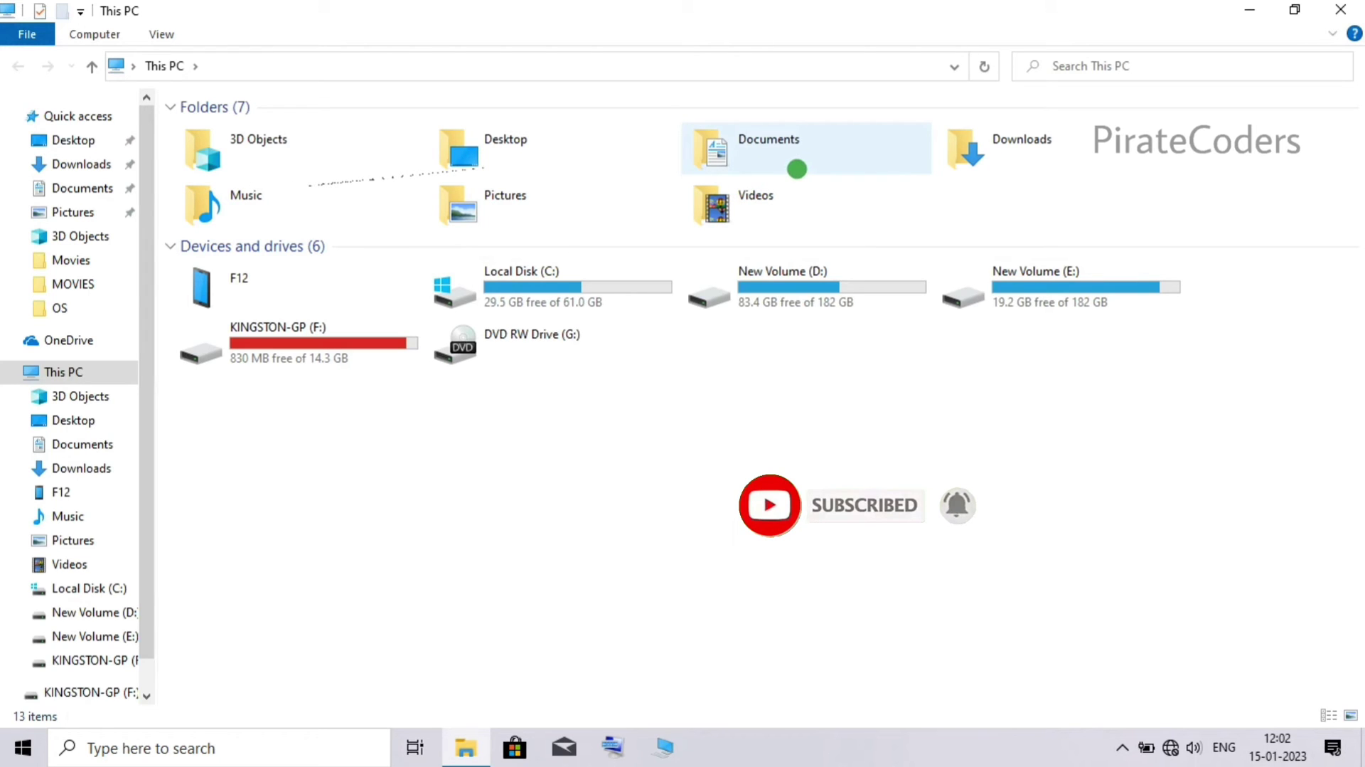
double_click(797, 169)
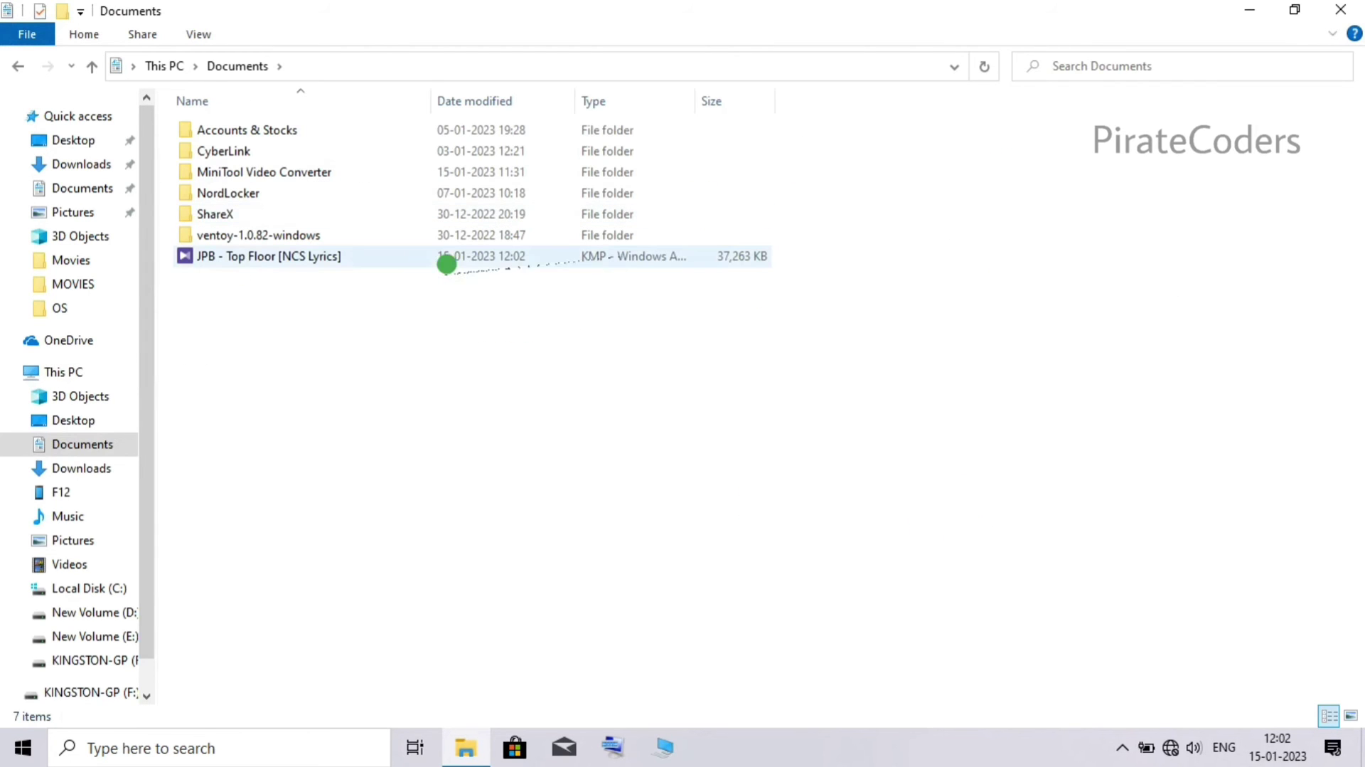
left_click(442, 265)
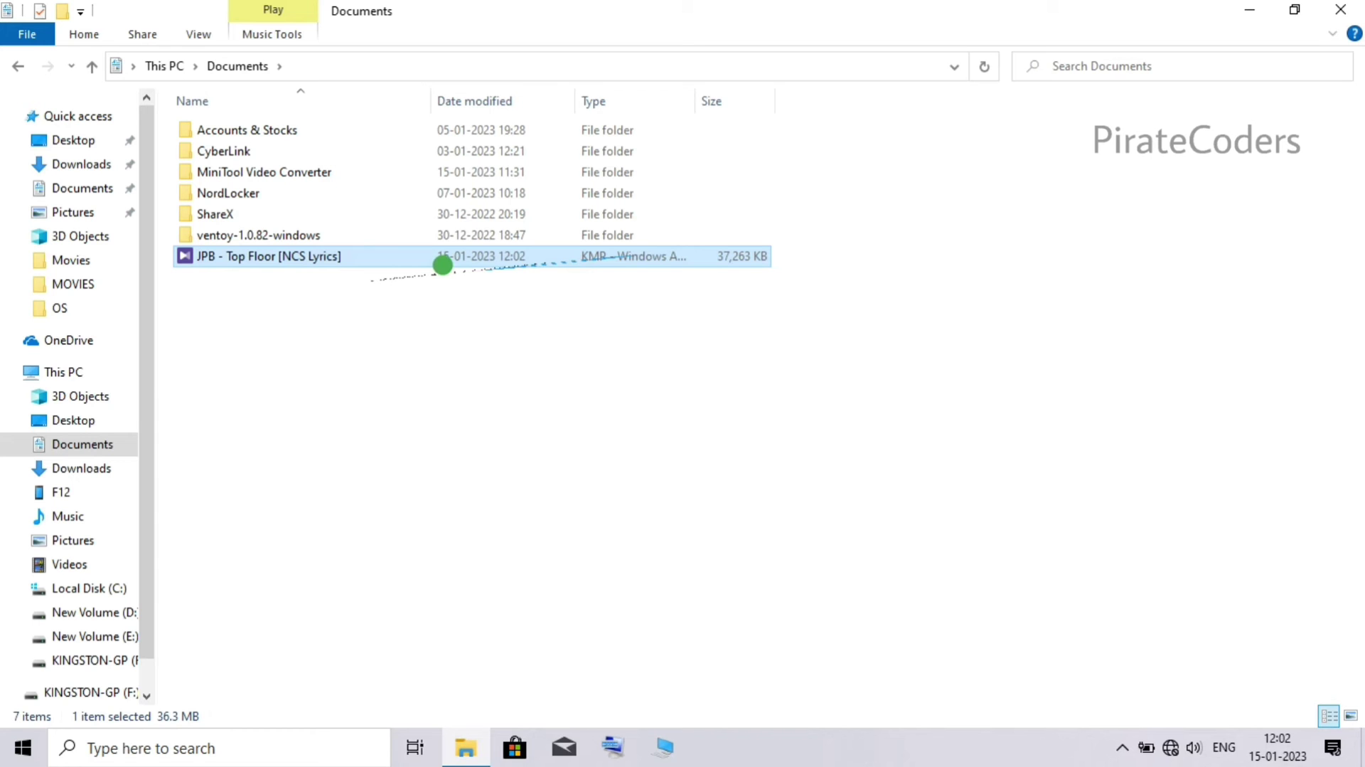
left_click(1340, 9)
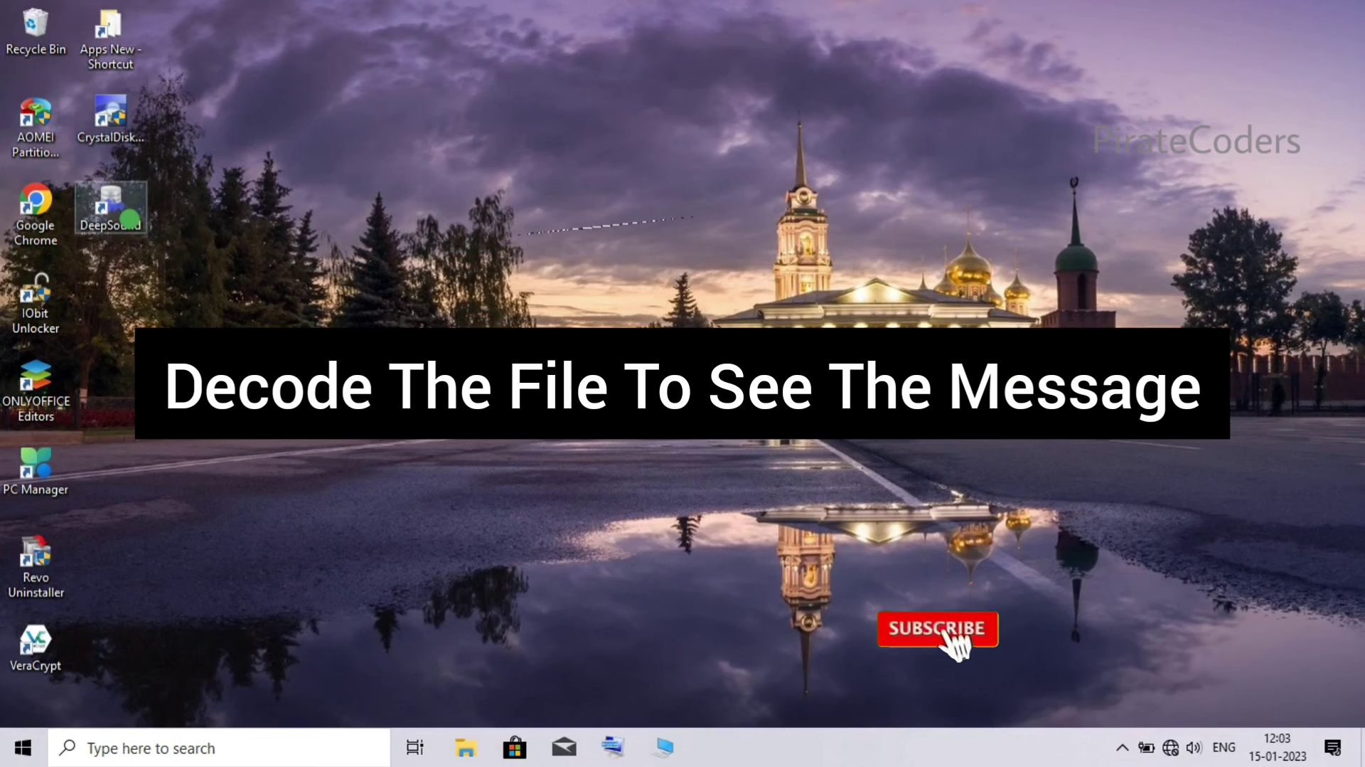
- Launch DeepSound, open 'JPB - Top Floor [NCS Lyrics].wav' from Documents as carrier, and enter its password
left_click(130, 218)
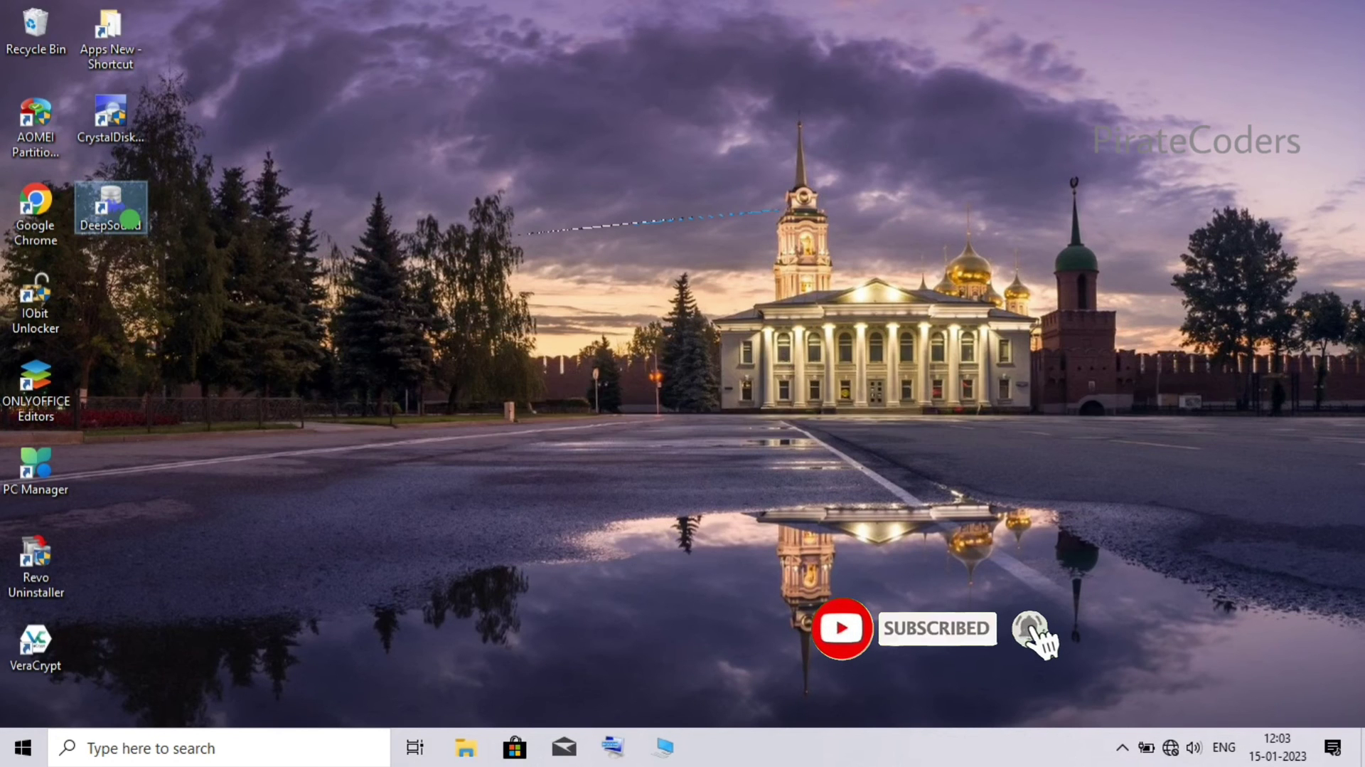
double_click(131, 218)
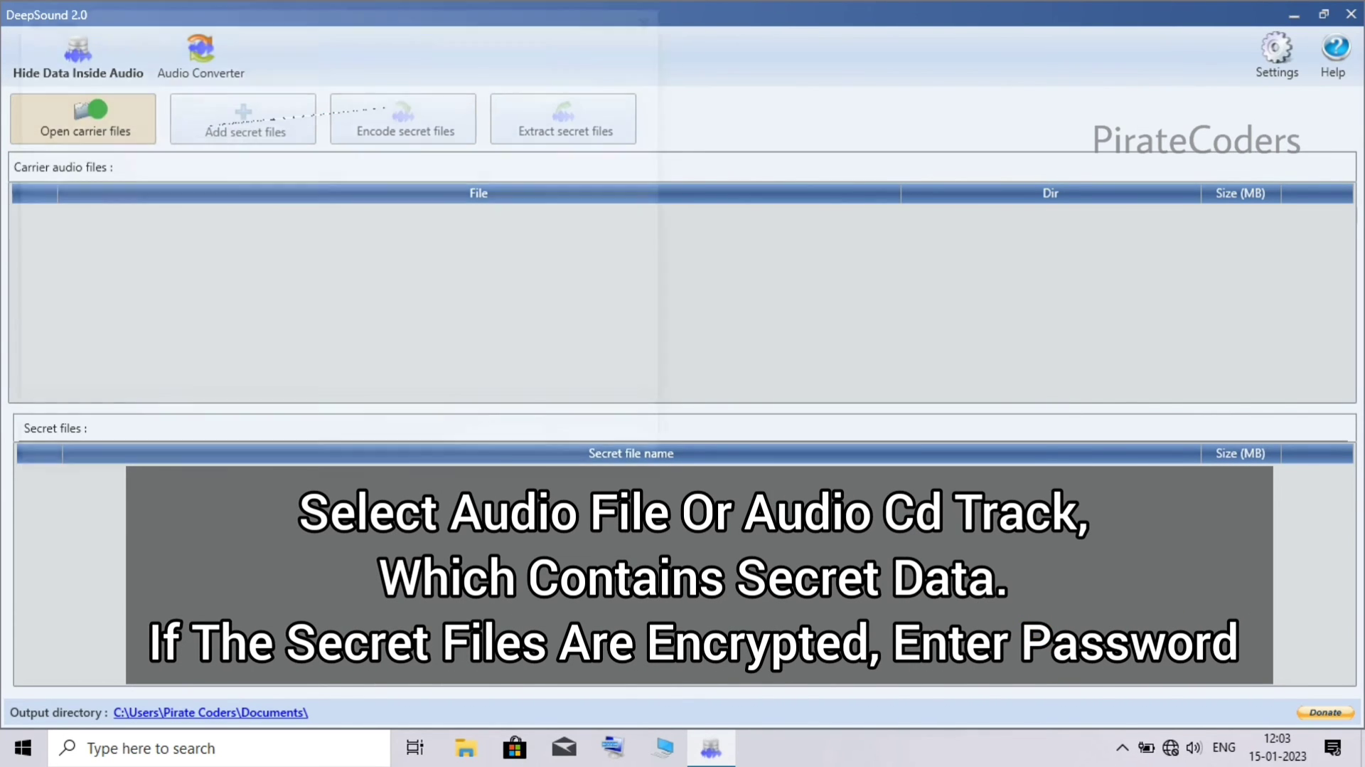
left_click(92, 111)
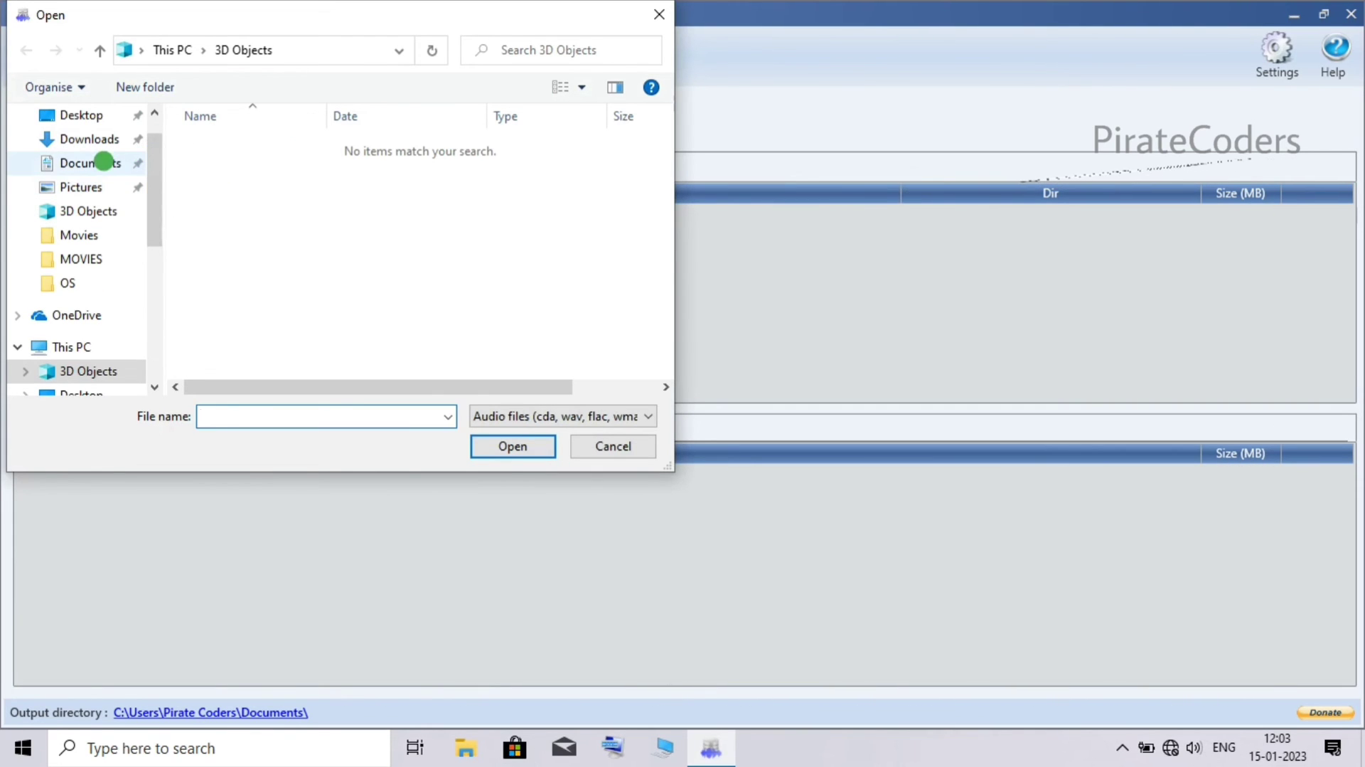
left_click(104, 162)
left_click(104, 162)
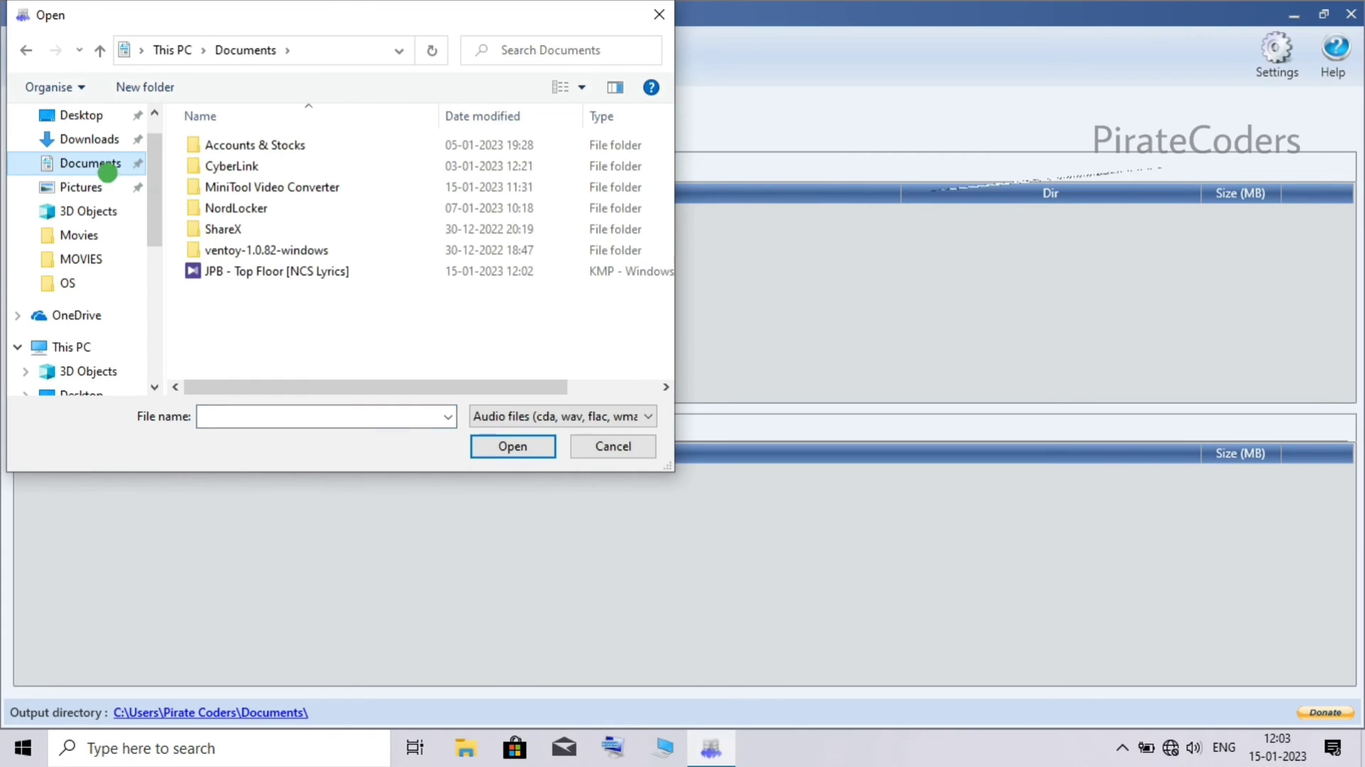
left_click(369, 278)
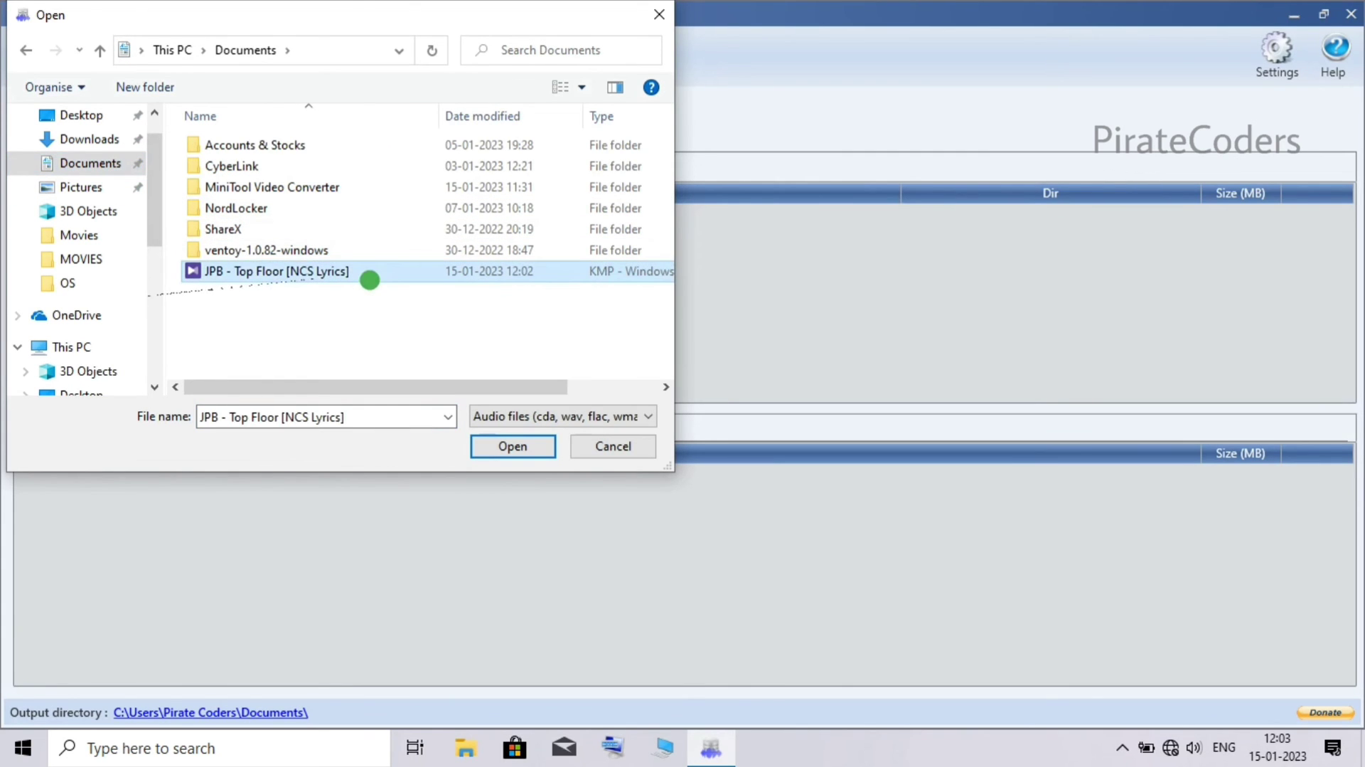
left_click(517, 438)
type("12")
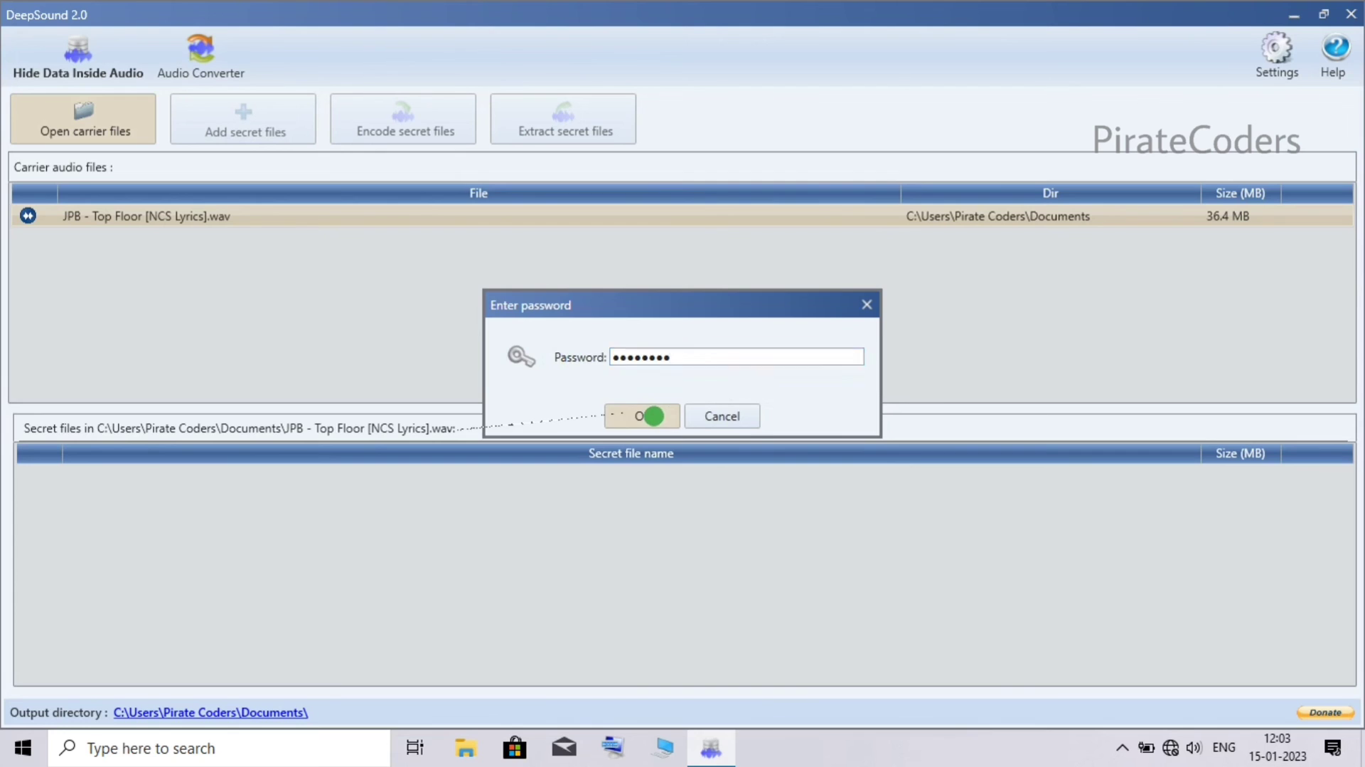
- Confirm the password, extract the 8 hidden files into Documents, and close DeepSound
left_click(654, 415)
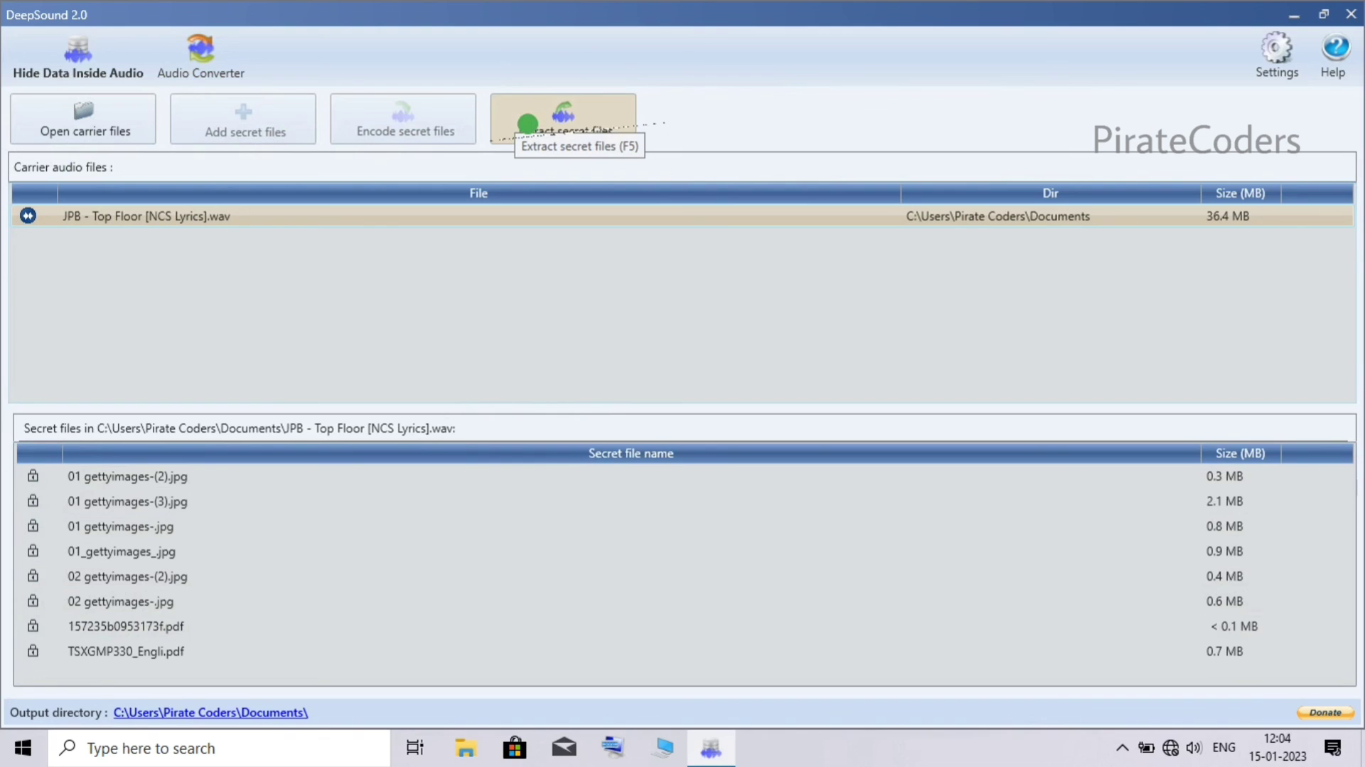
left_click(527, 124)
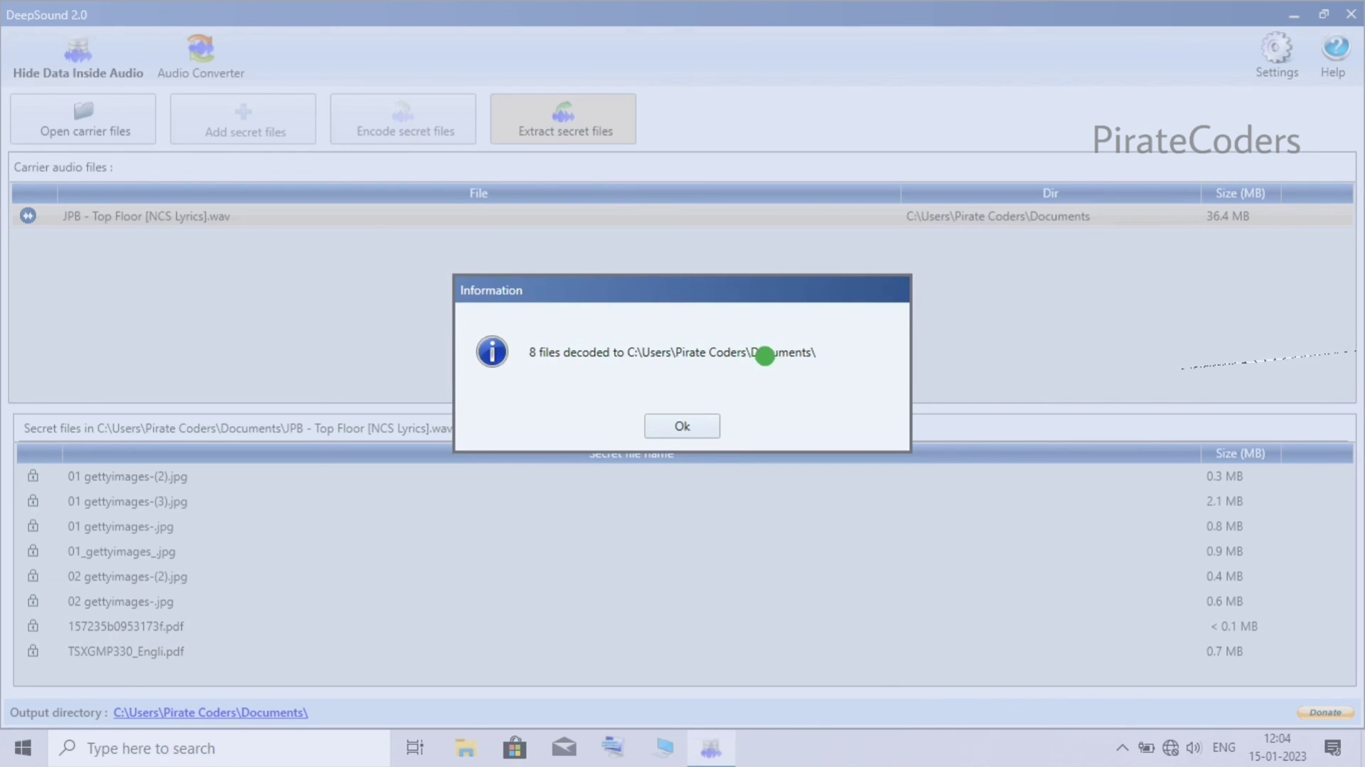
left_click(679, 421)
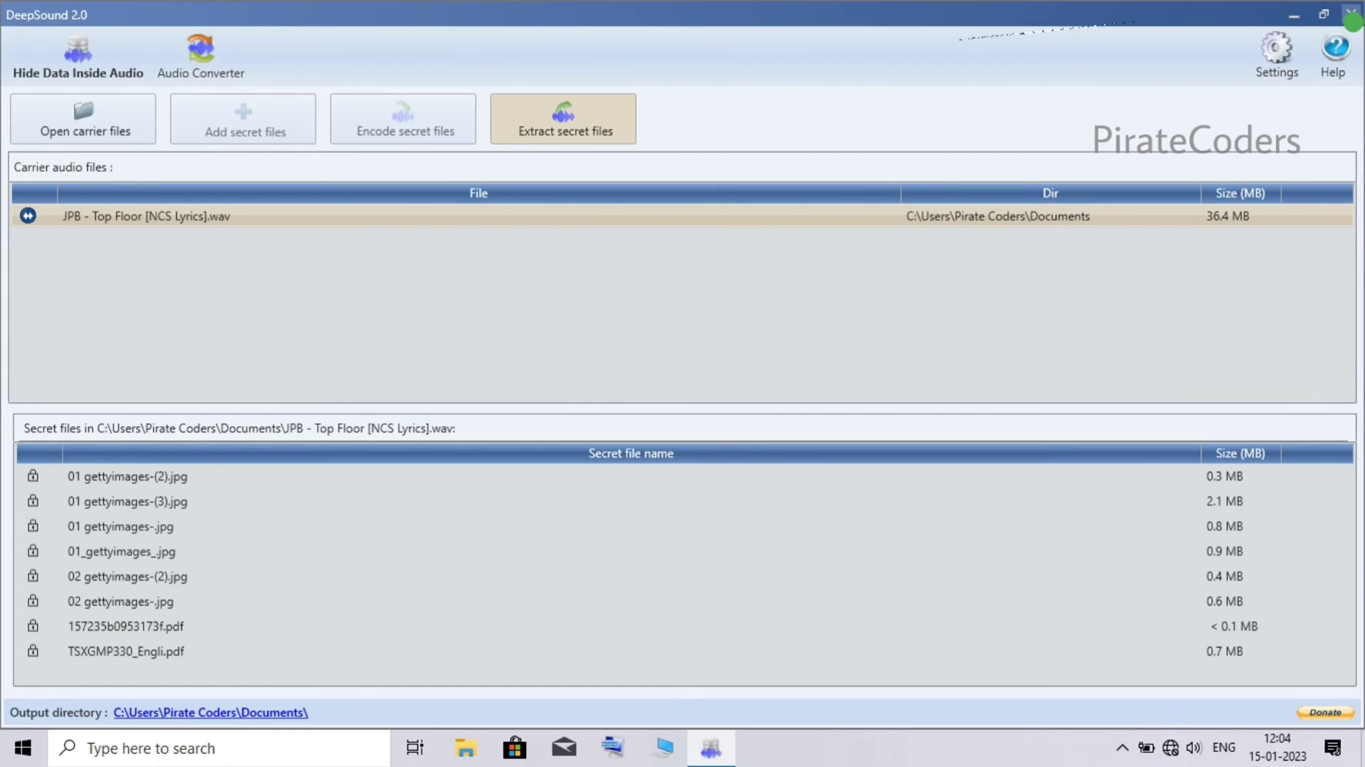
left_click(1352, 17)
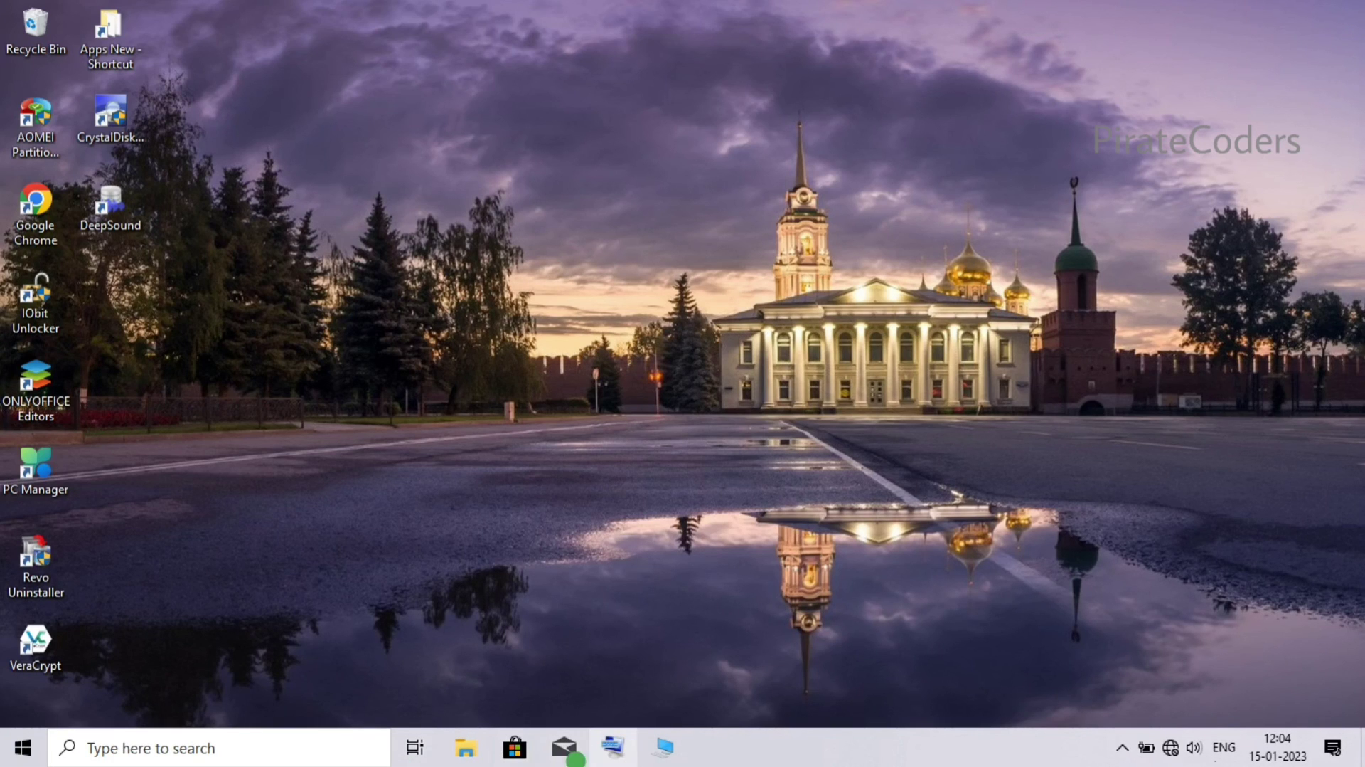
- Open Documents in File Explorer and select the six extracted JPGs plus the small PDF
left_click(465, 747)
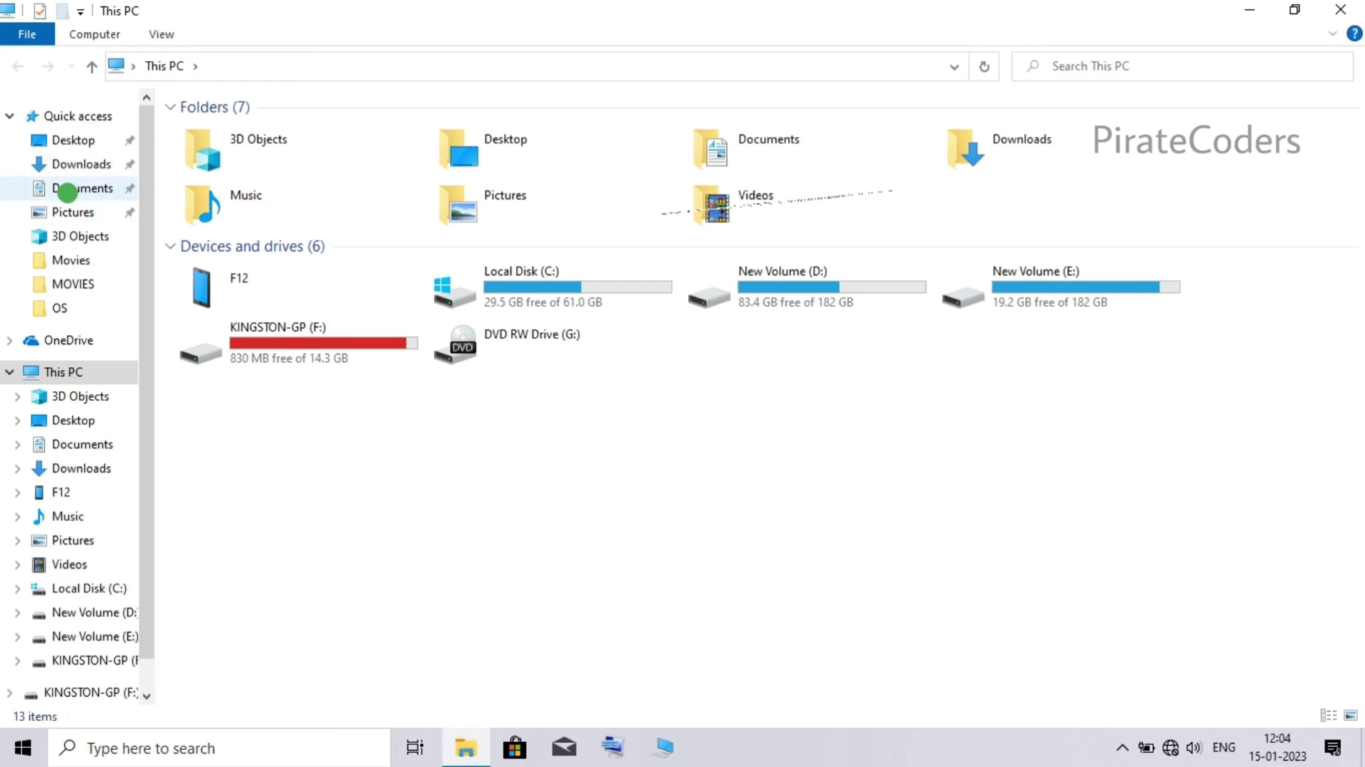
left_click(67, 190)
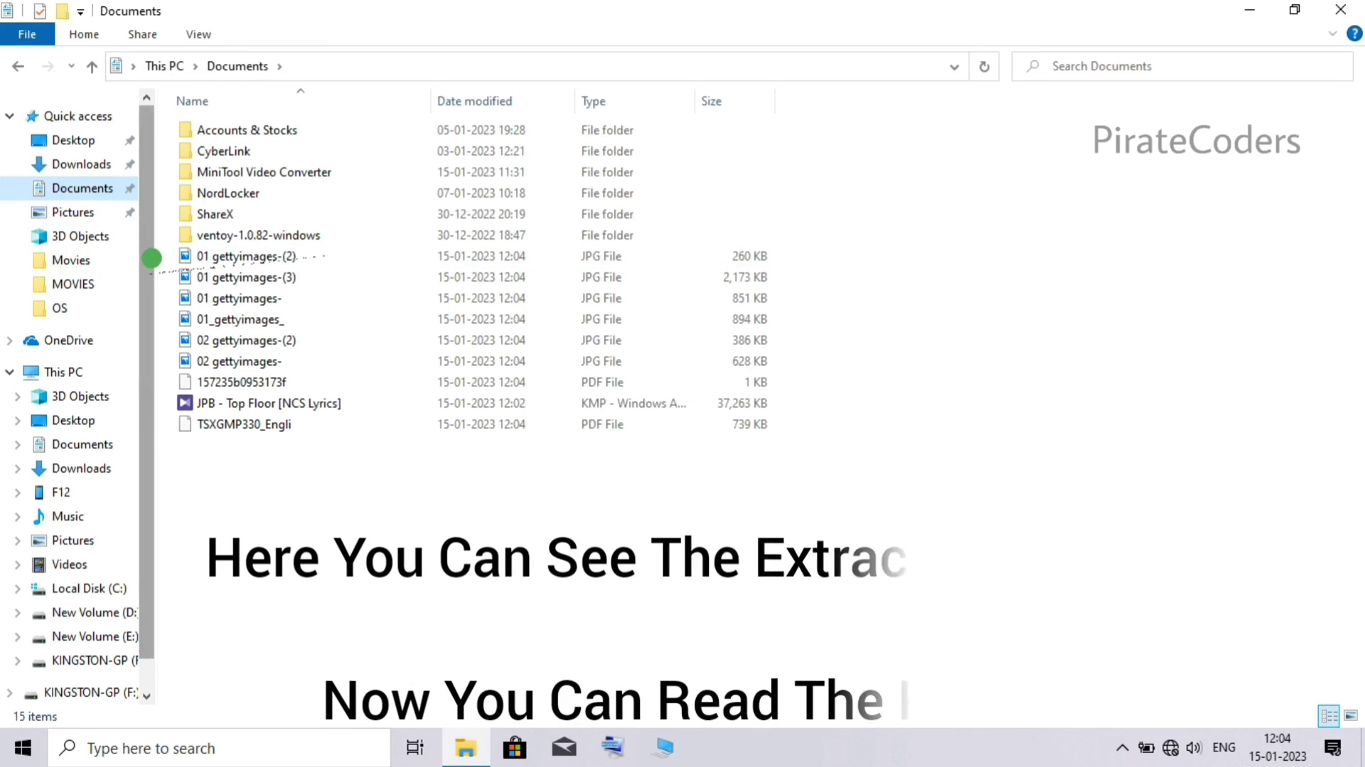
left_click_drag(172, 252, 553, 341)
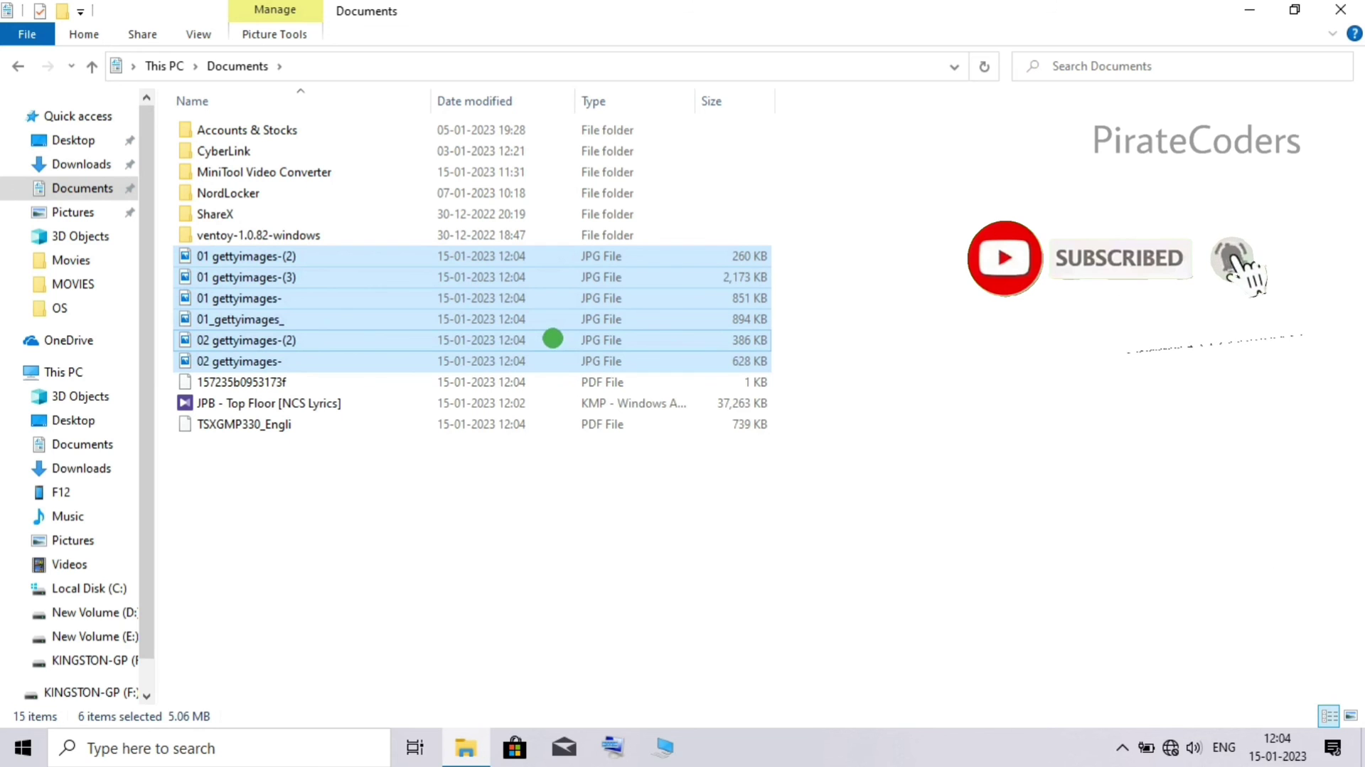
left_click(497, 382, "ctrl")
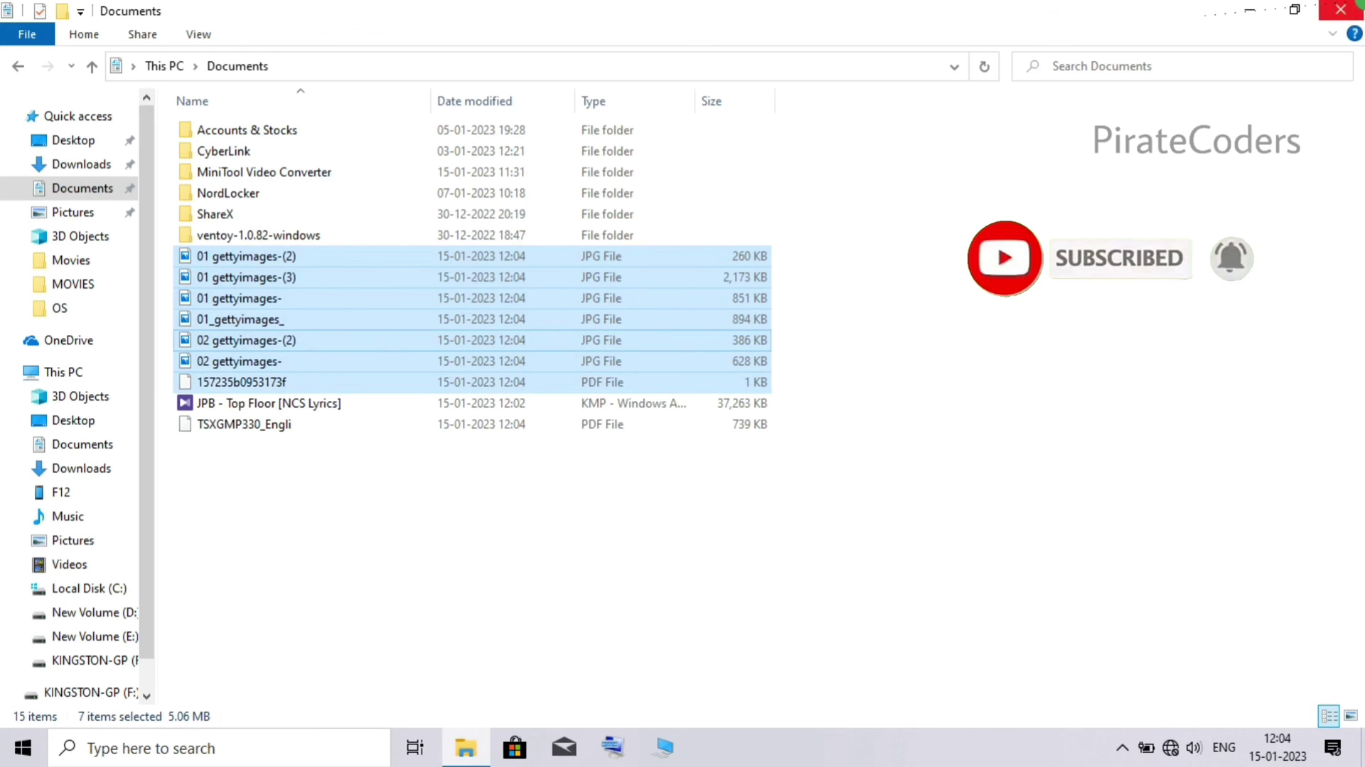